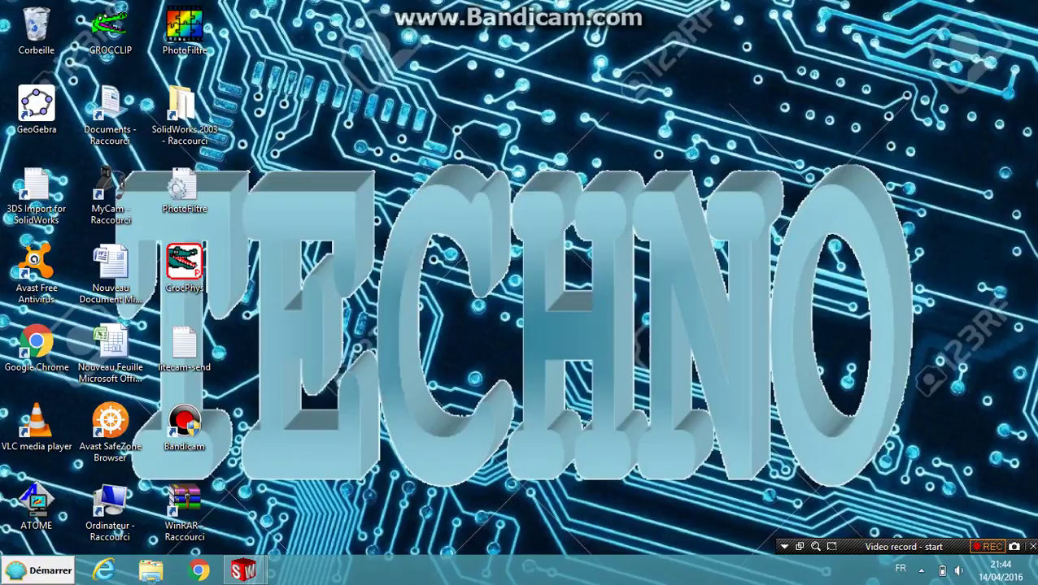
Bring up SolidWorks 2003 and create a new Pièce (part) document, Part1
left_click(163, 486)
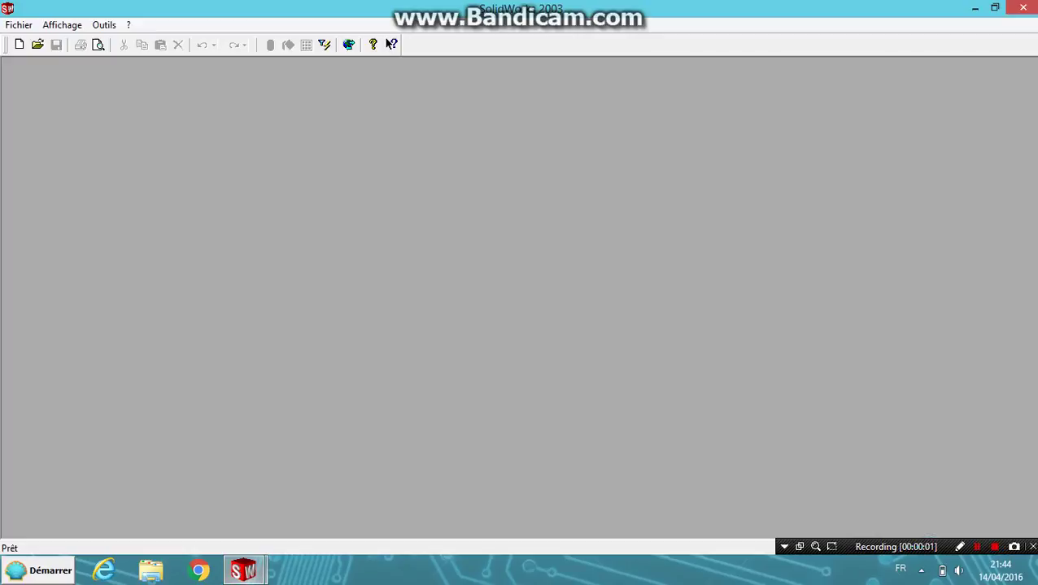
left_click(19, 45)
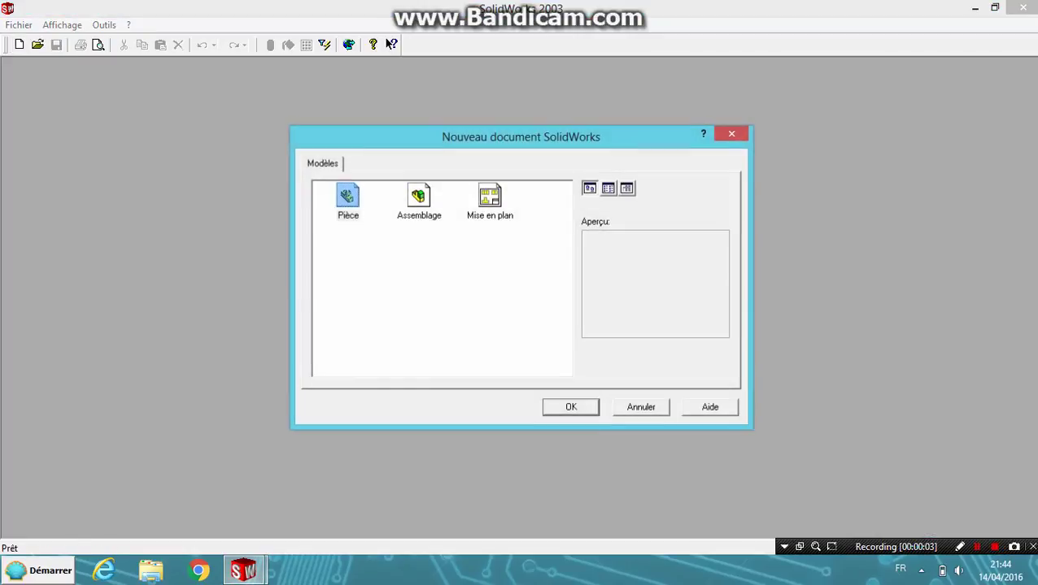
key("Return")
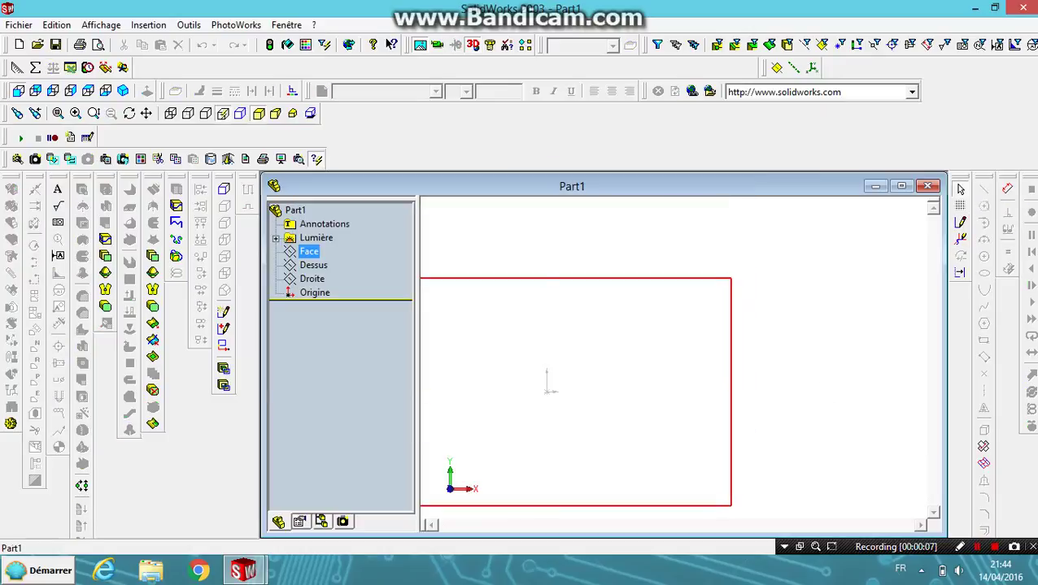
Select the Face plane and start sketch Esquisse1 on it
left_click(309, 252)
left_click(547, 373)
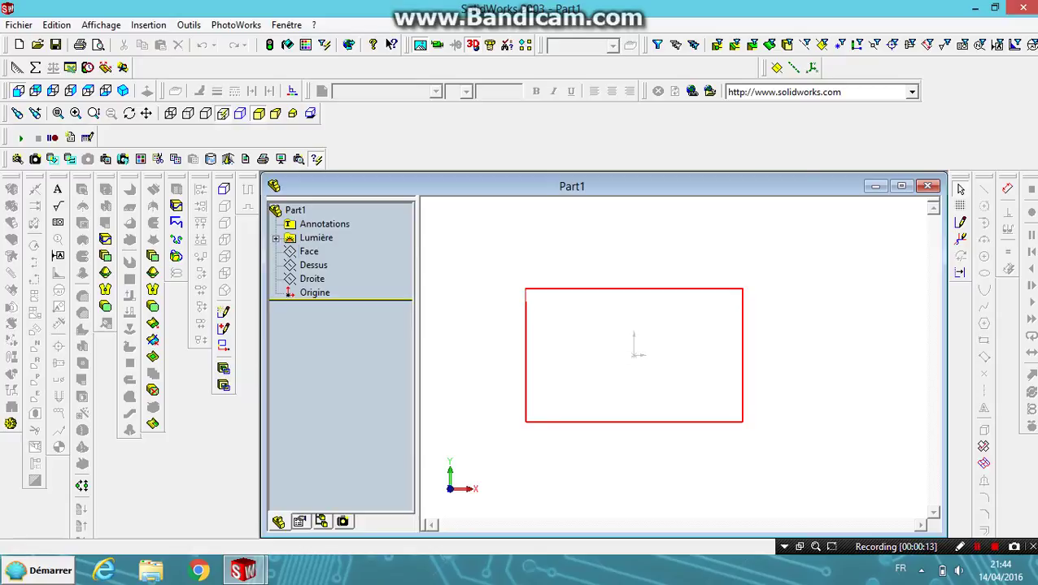
left_click(525, 308)
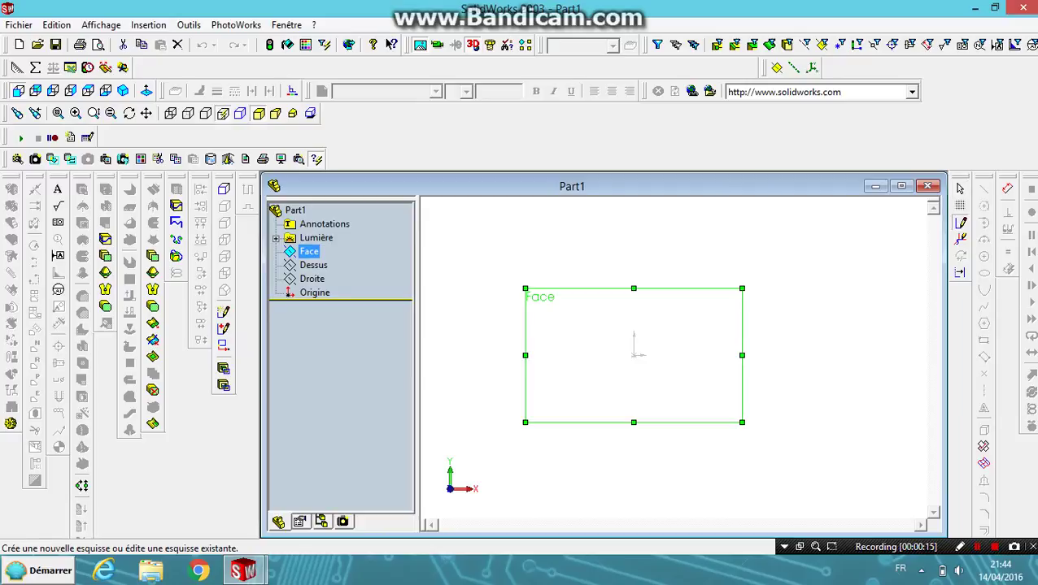
left_click(960, 222)
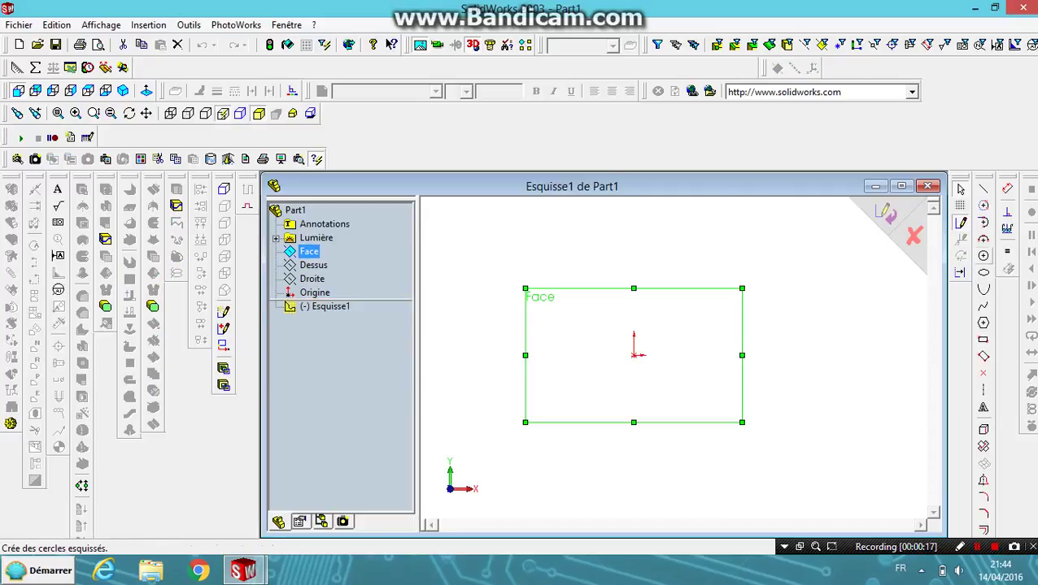
Draw a polygon centred on the origin with the Polygon tool
left_click(983, 322)
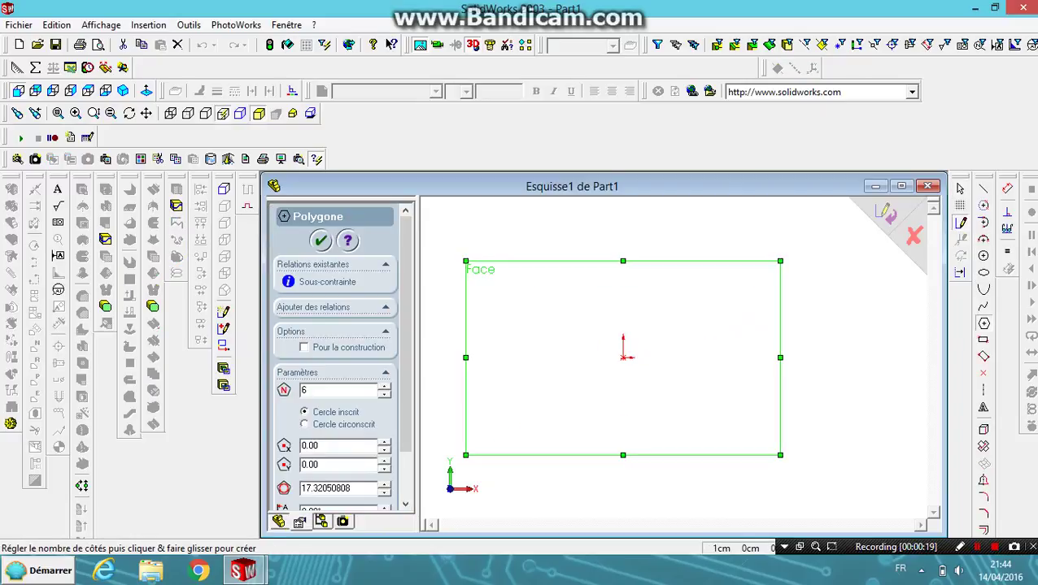
left_click(623, 356)
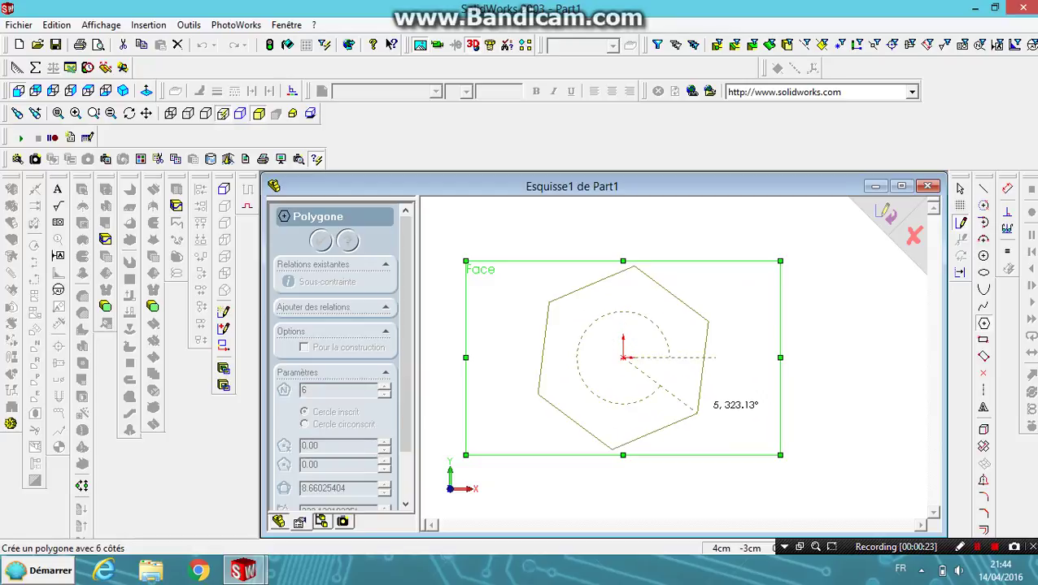
left_click(697, 395)
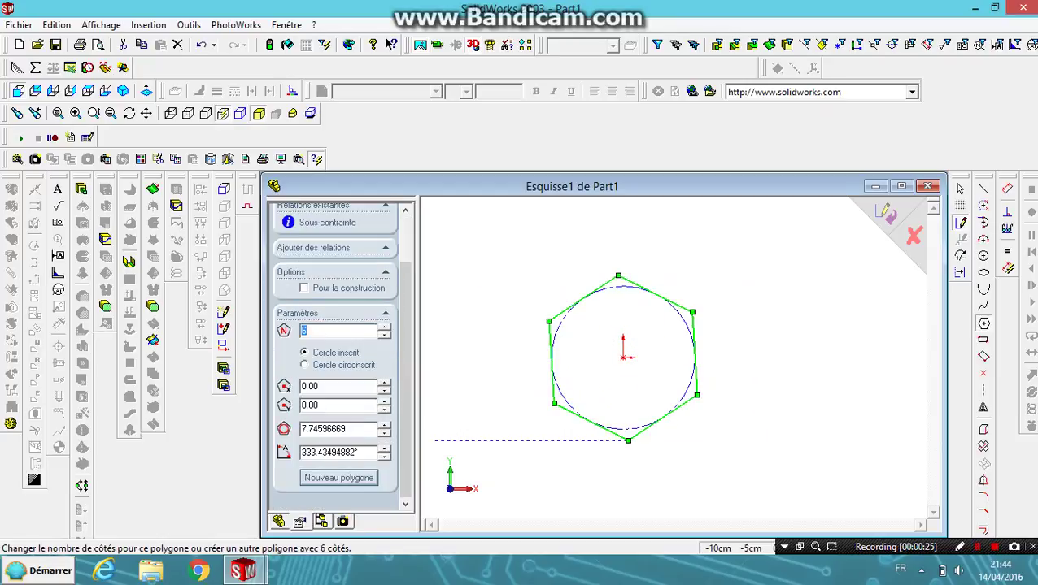
Set the hexagon's angle to 90° with inscribed-circle sizing and exit the sketch
left_click(342, 452)
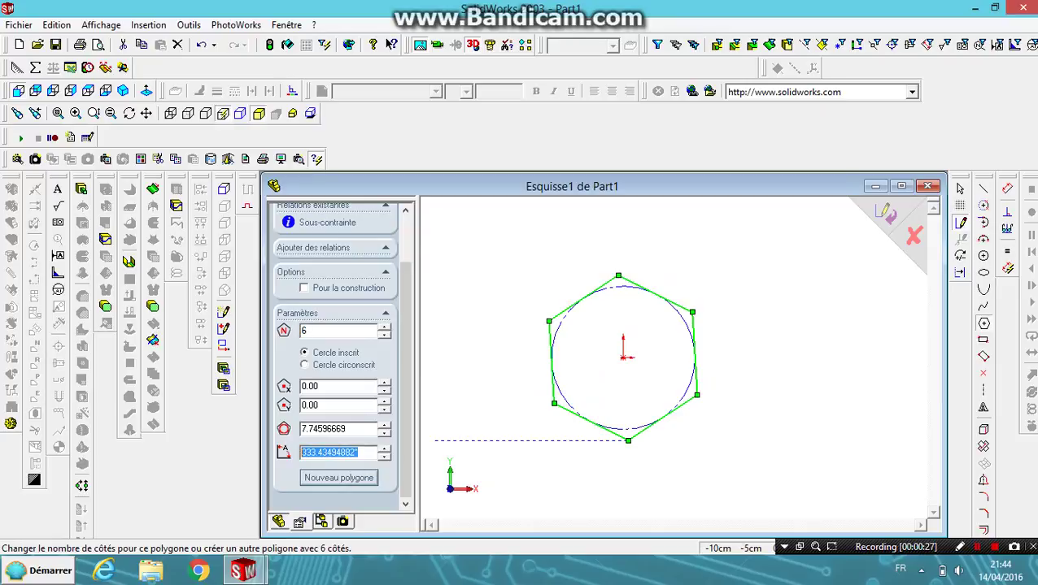
key("BackSpace")
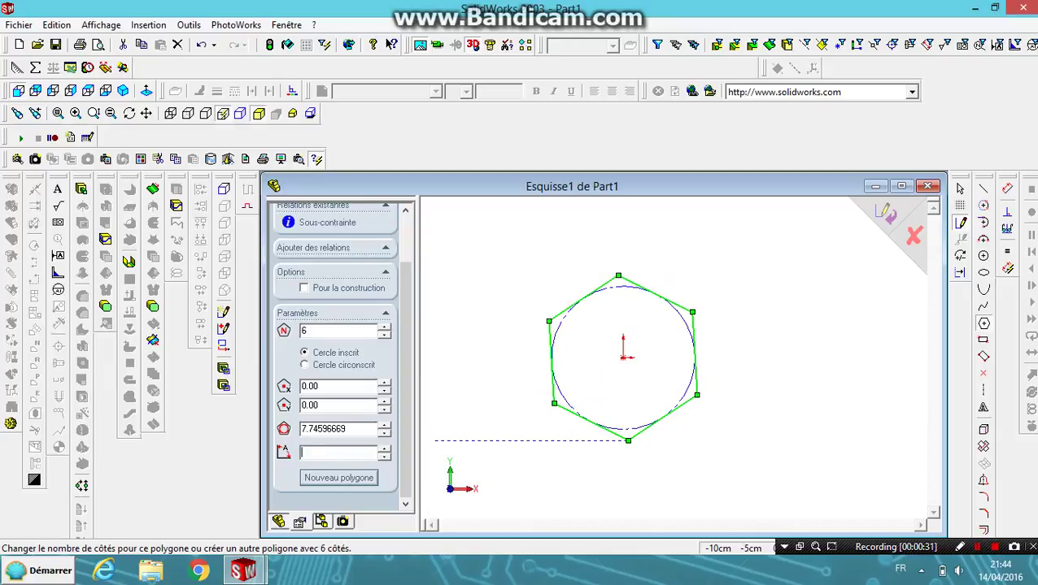
type("90")
key("Return")
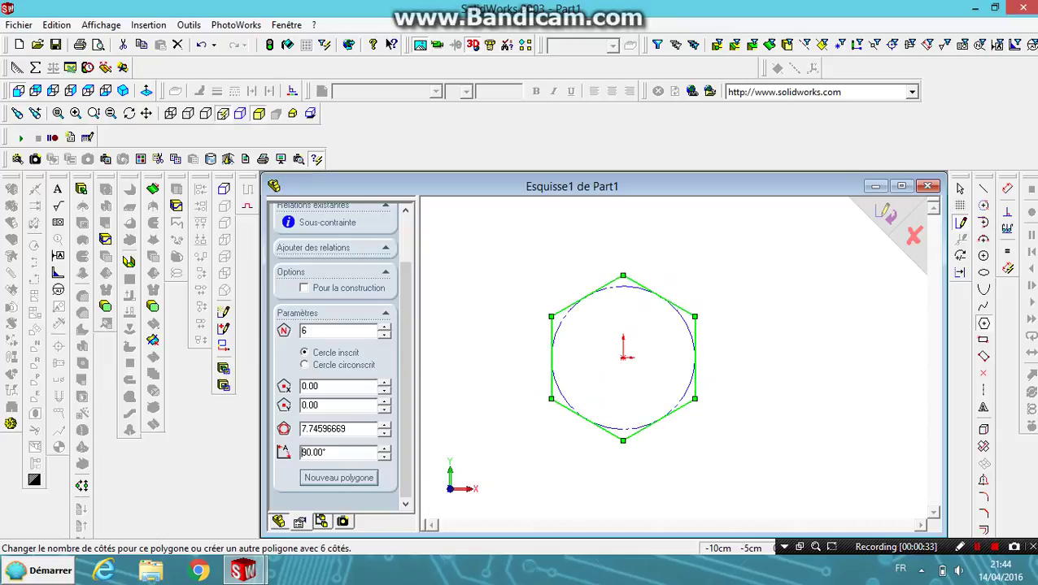
left_click(304, 364)
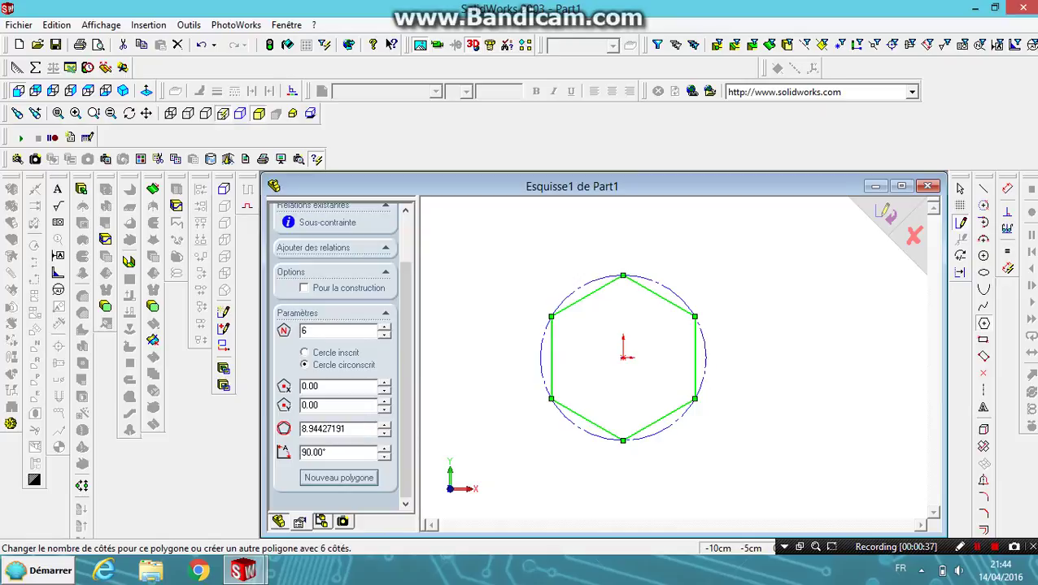
left_click(304, 352)
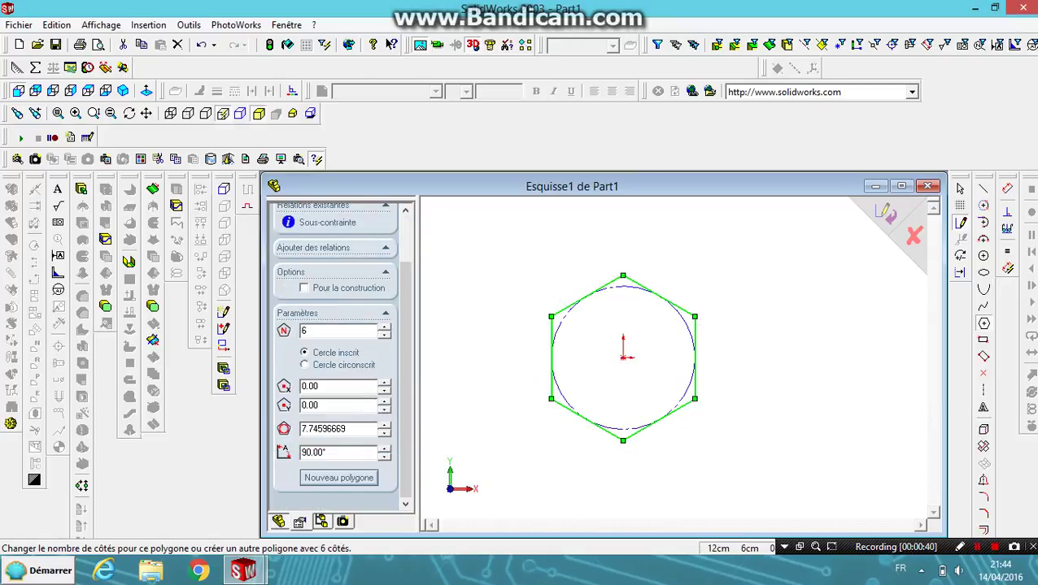
left_click(886, 213)
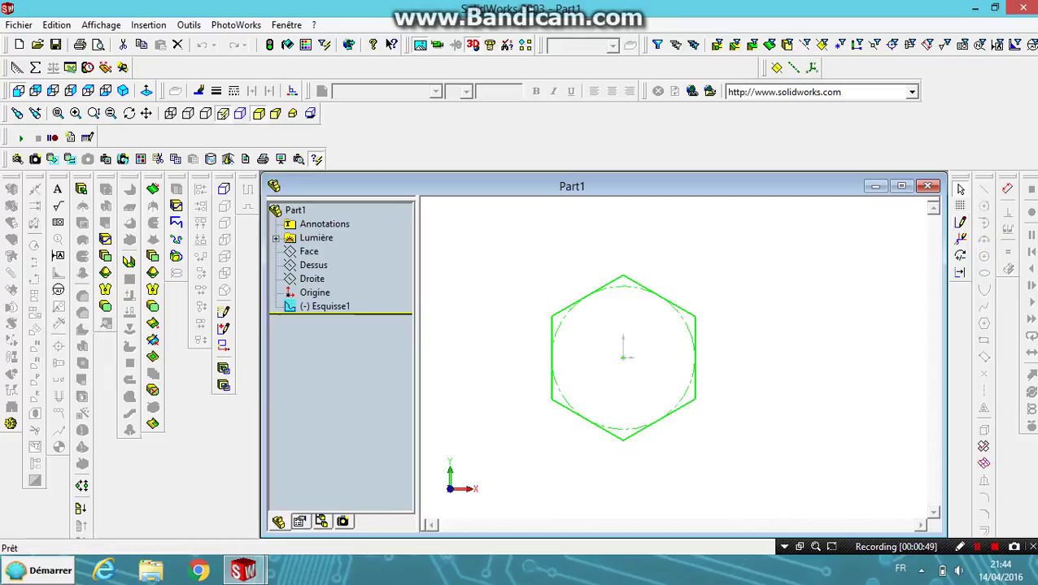
Extrude the hexagon sketch blind to 0.75cm, creating Extrusion1
left_click(152, 188)
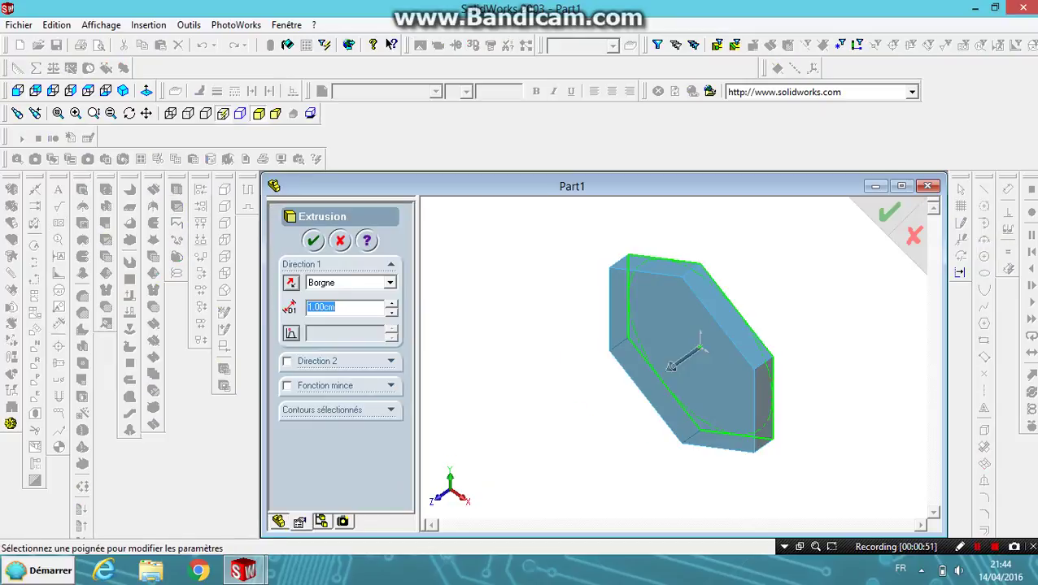
key("BackSpace")
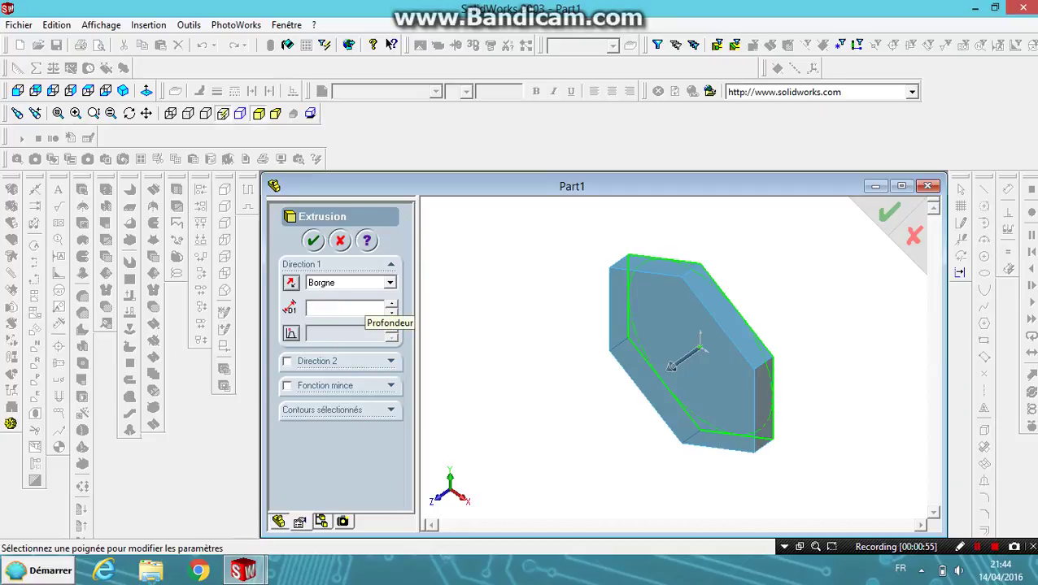
type("0.")
type("75")
key("Return")
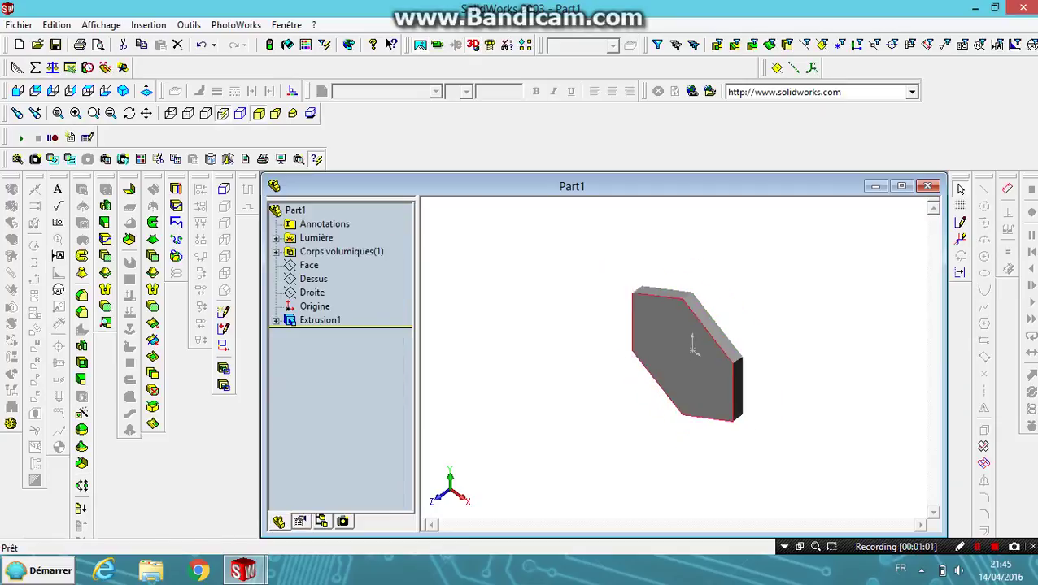
View the Face plane normal-to, select the hexagonal front face and start Esquisse2 on it
left_click(309, 265)
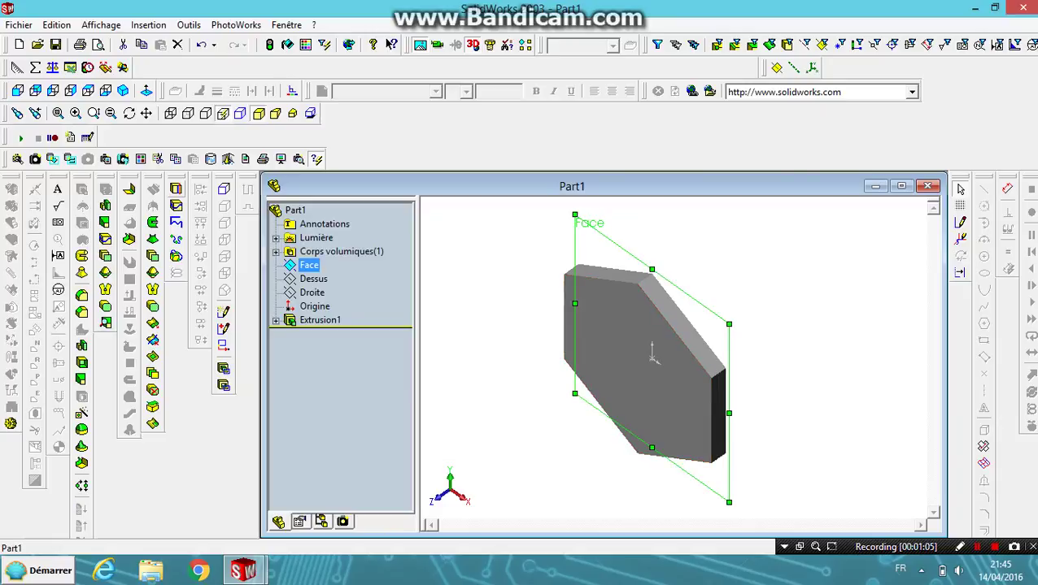
left_click(245, 159)
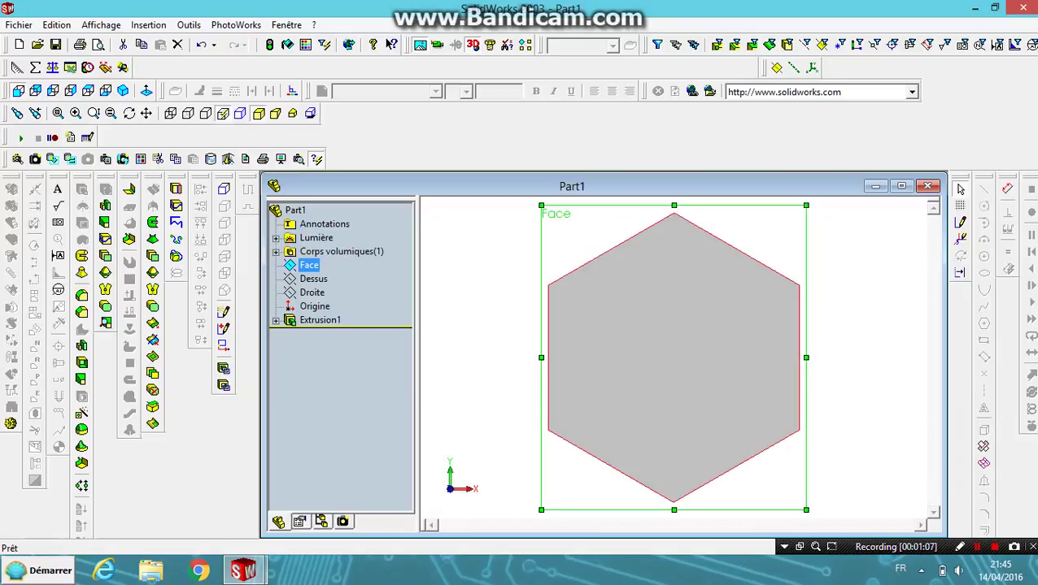
key("Escape")
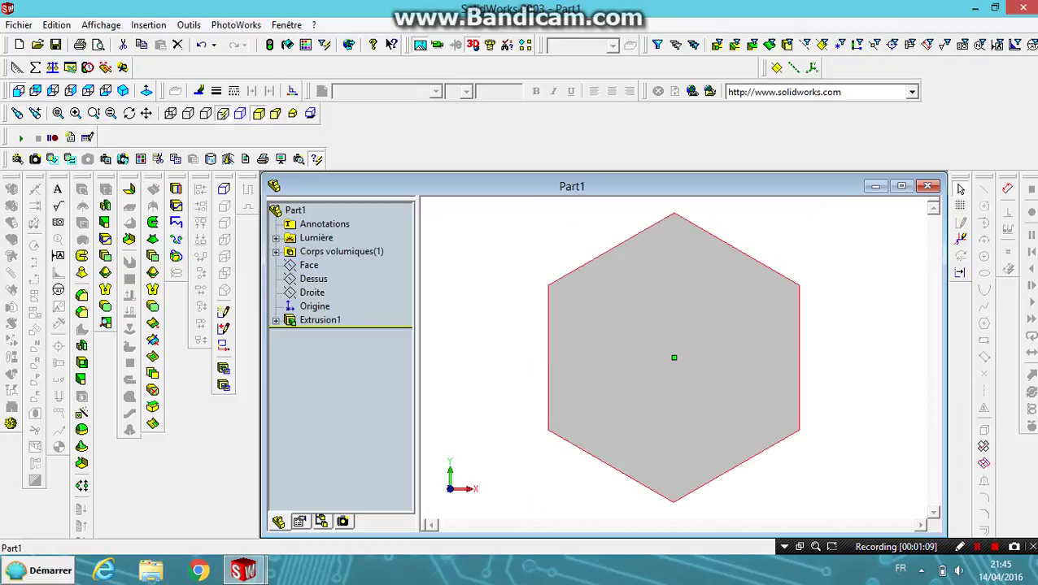
left_click(309, 265)
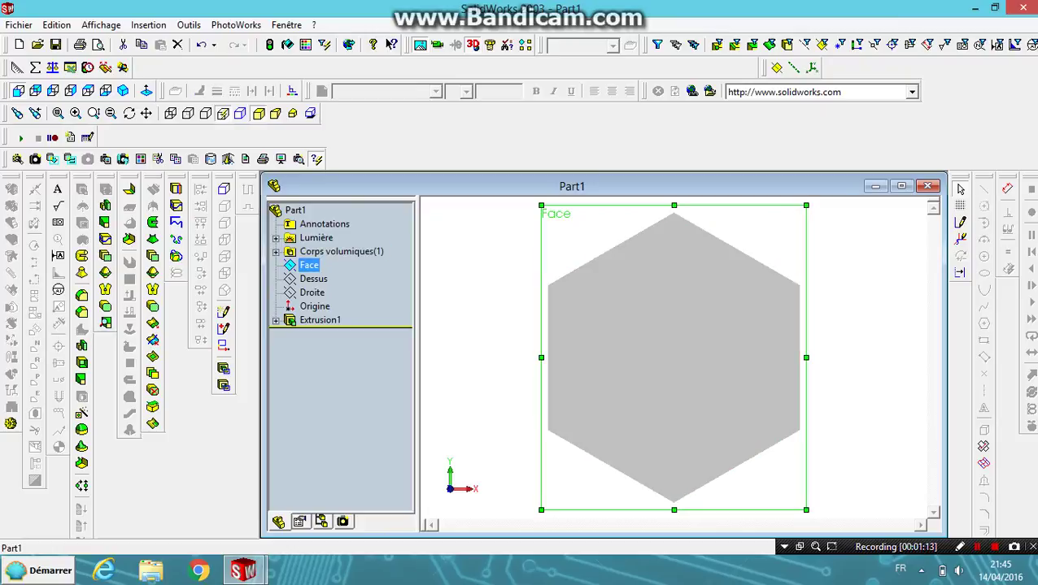
left_click(626, 471)
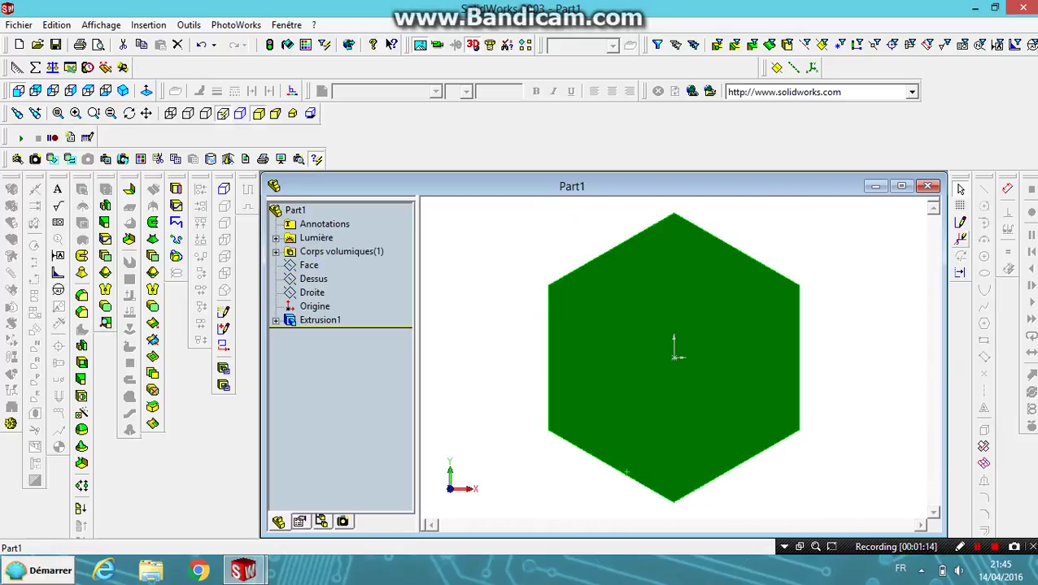
left_click(959, 222)
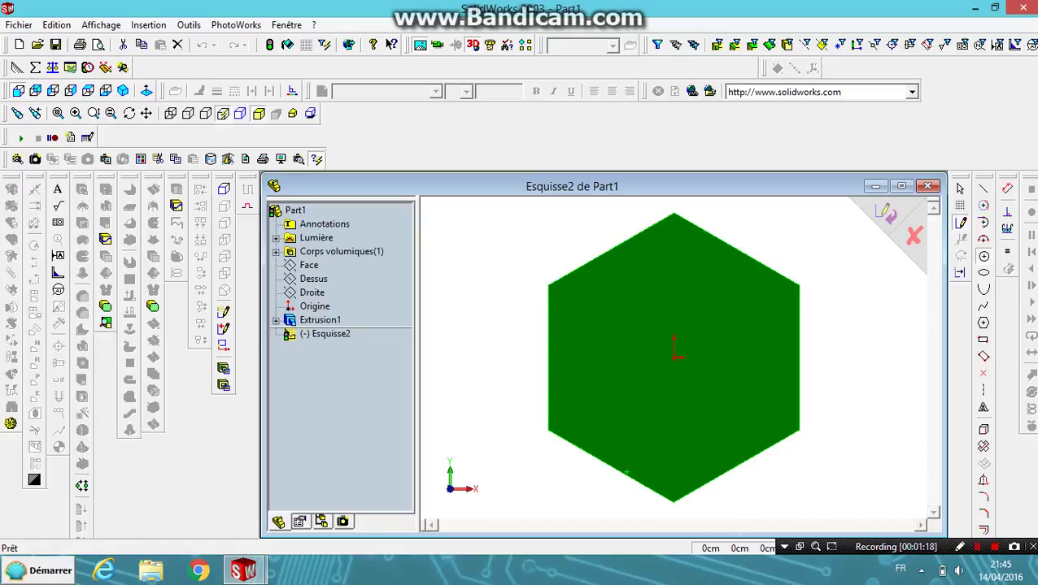
Sketch an origin-centred circle on the hexagon face, close the sketch and start extruding it
left_click(675, 354)
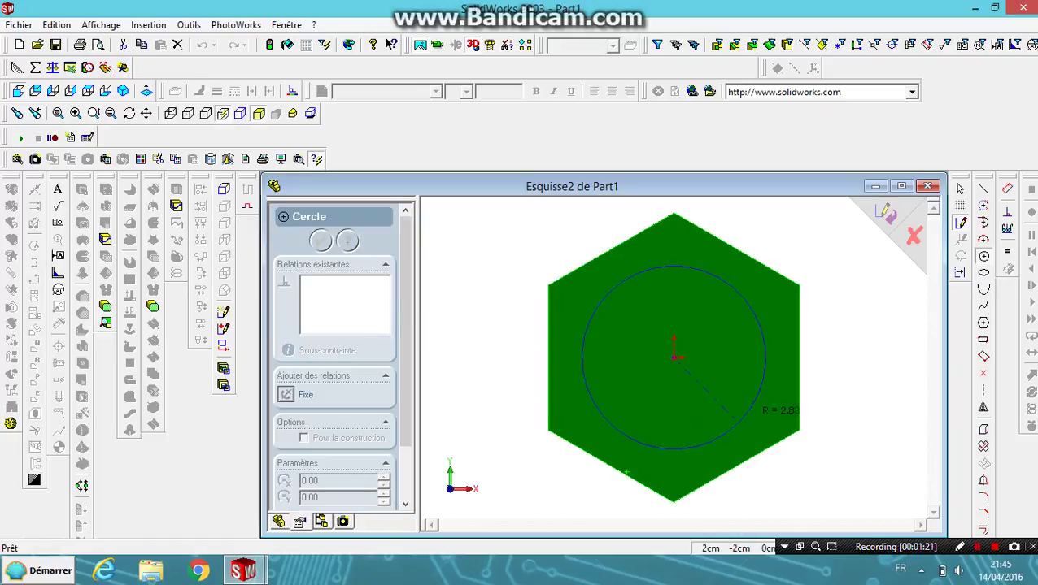
left_click(771, 422)
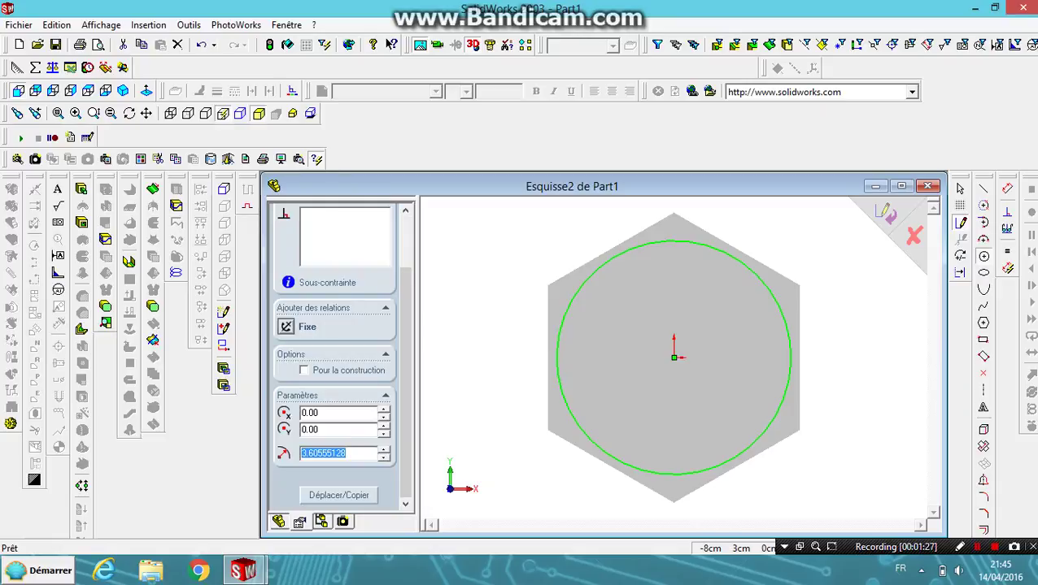
left_click(960, 222)
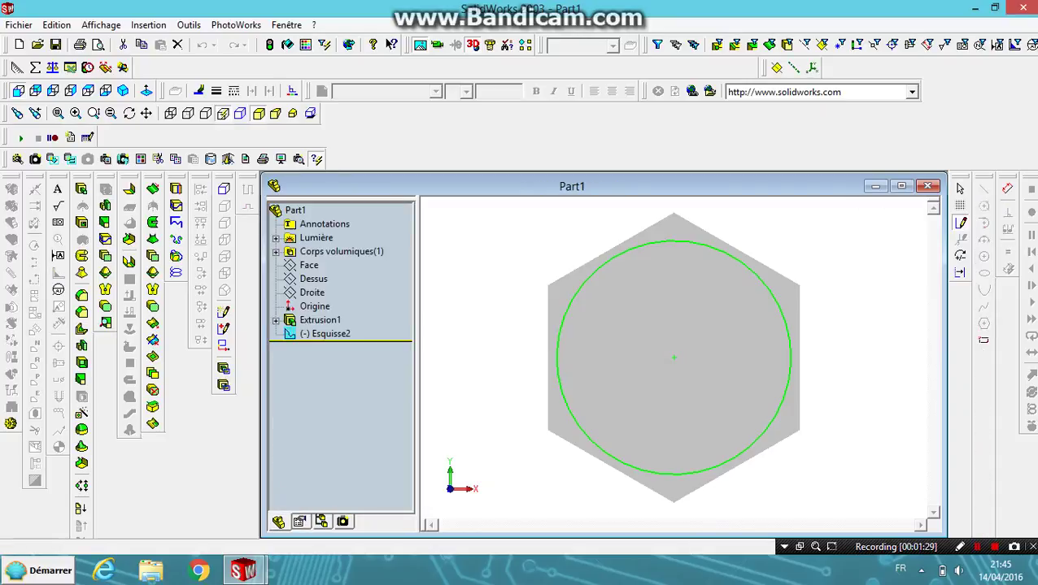
left_click(82, 189)
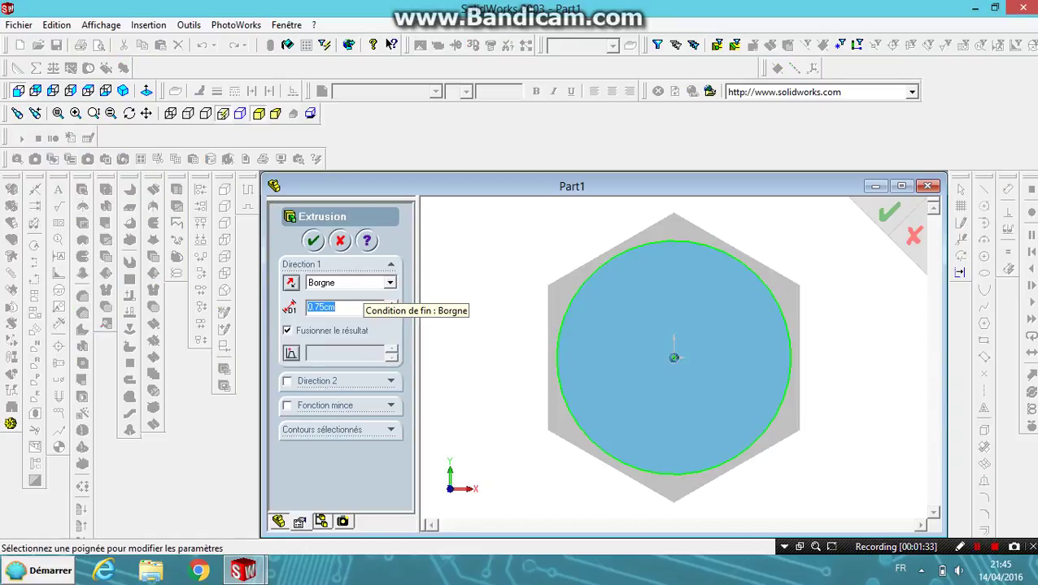
Set the extrusion depth to 0.30cm, accept Extrusion2, and select the disc face in Front view
key("BackSpace")
type("0")
type(".")
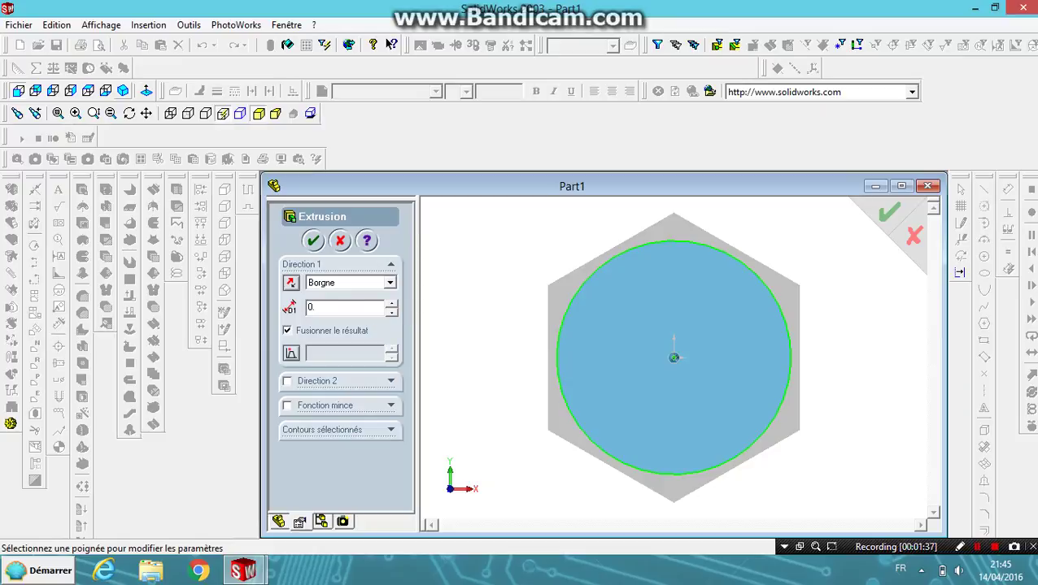
left_click(124, 90)
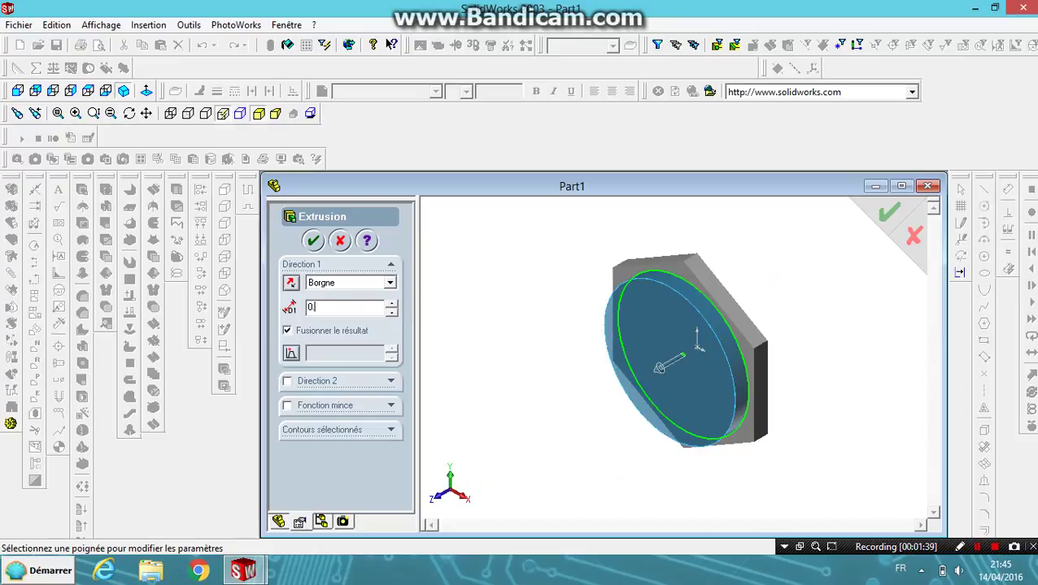
type(".")
type("4")
key("Return")
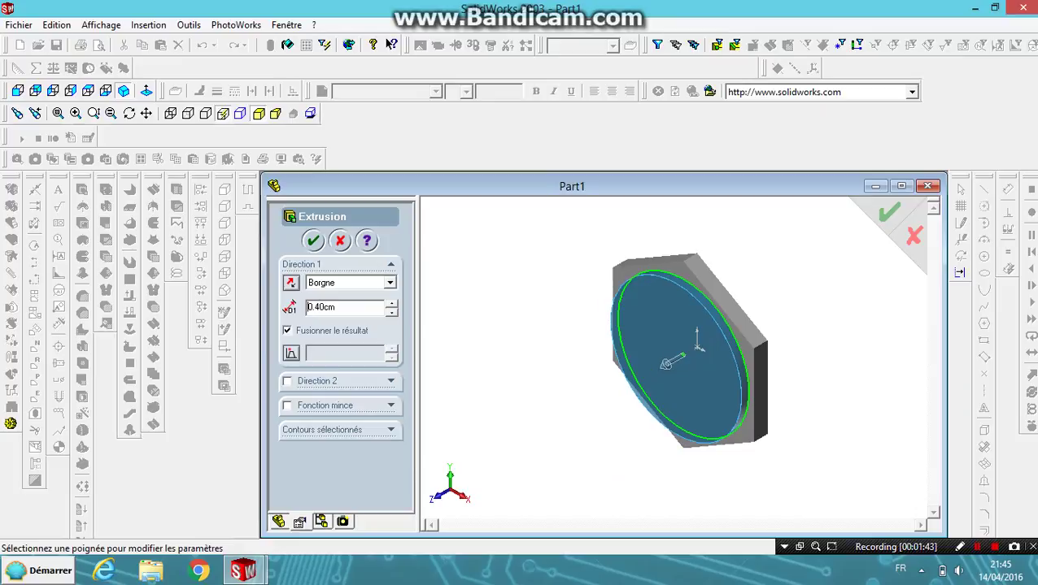
left_click_drag(313, 308, 320, 308)
type("3")
key("Return")
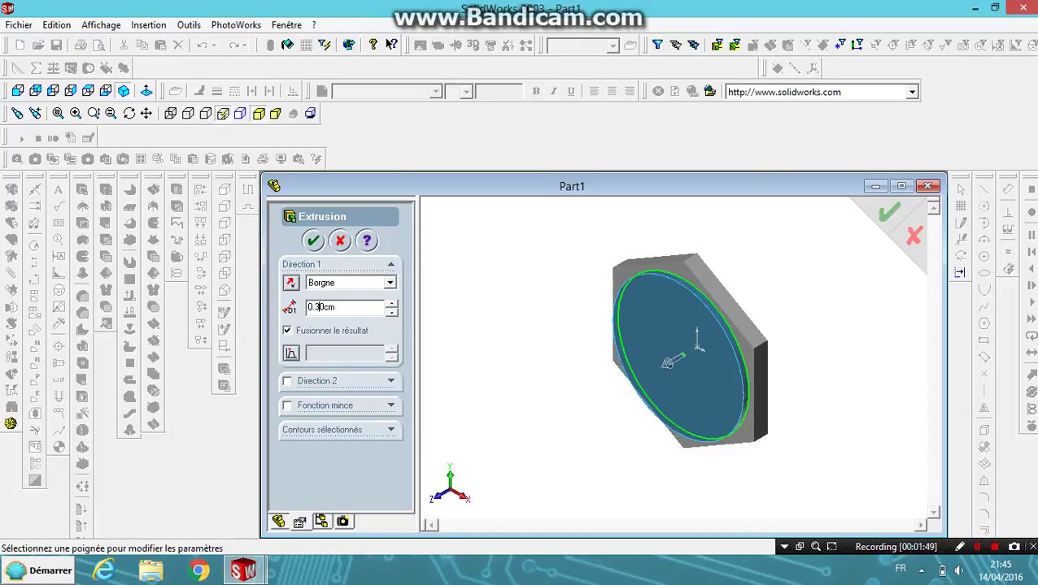
key("Return")
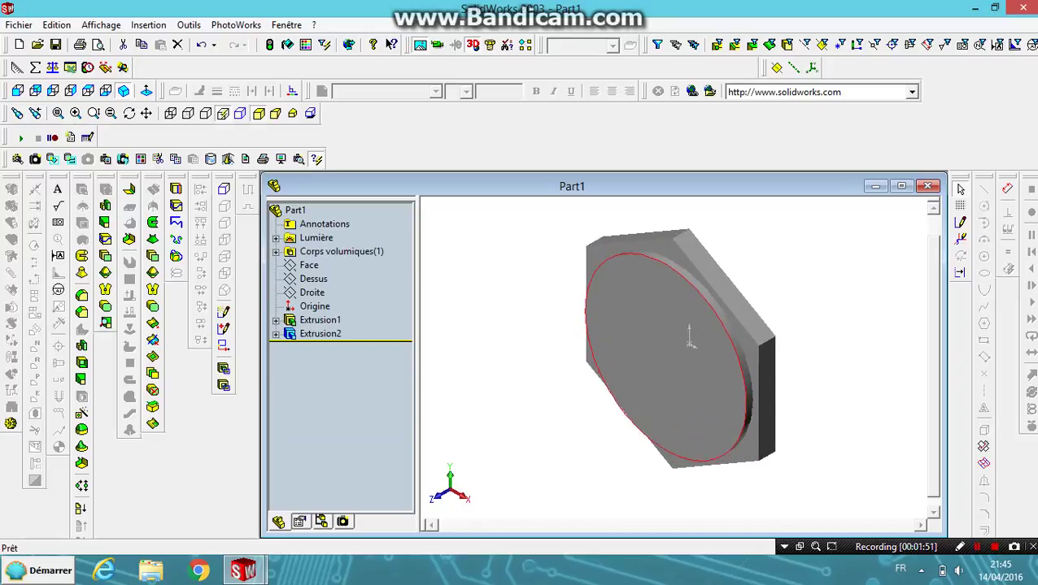
left_click(18, 91)
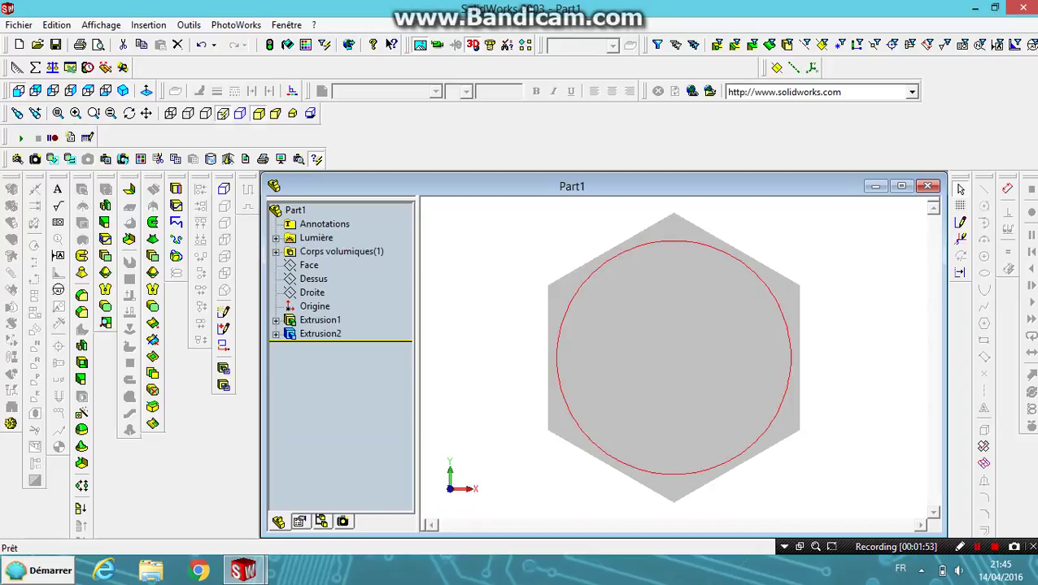
left_click(686, 351)
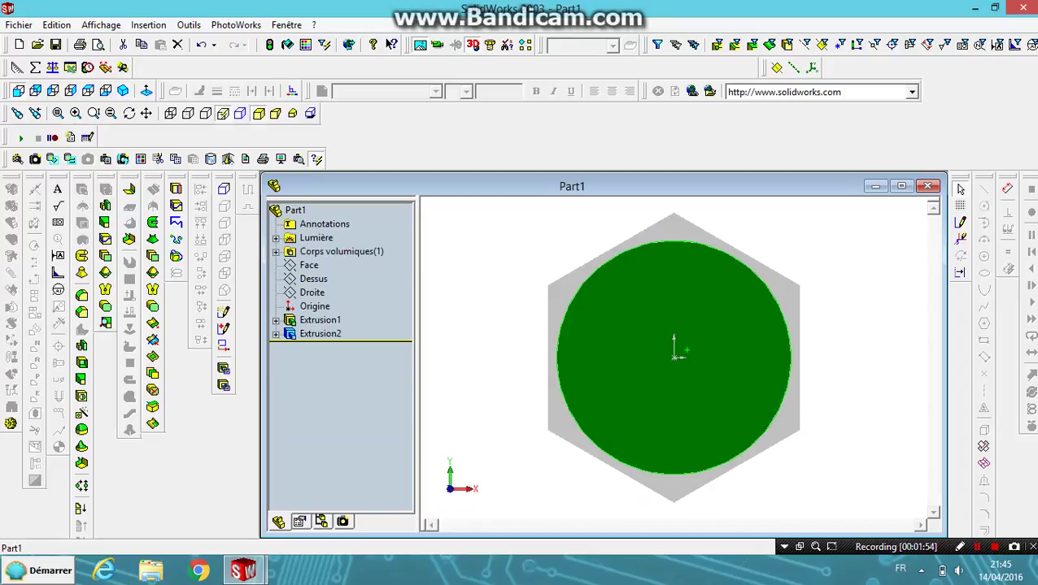
Start Esquisse3 on the disc face with an origin-centred circle of radius 2.82842712, then begin extruding
left_click(960, 222)
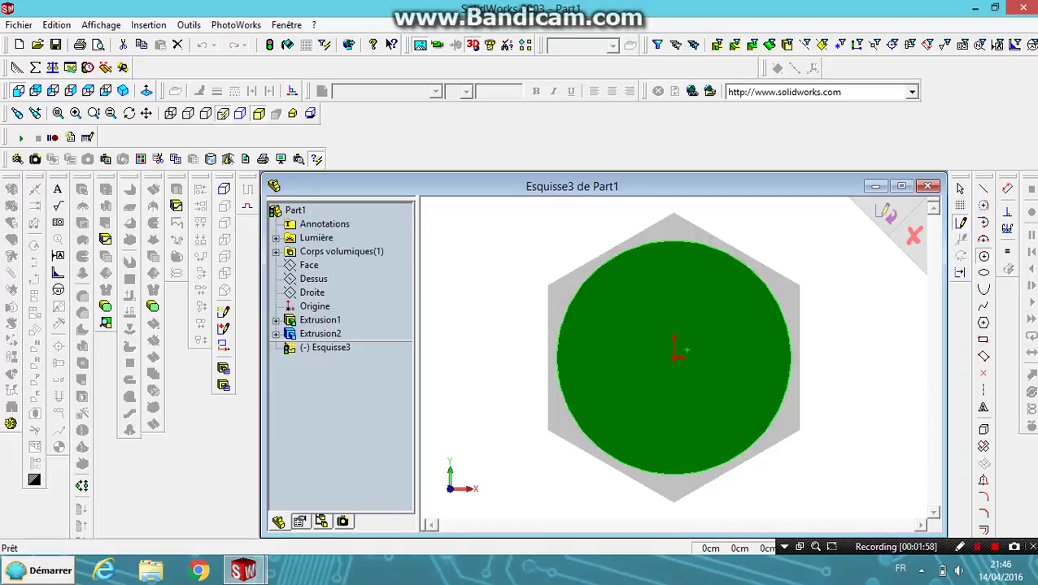
left_click(983, 256)
left_click(673, 358)
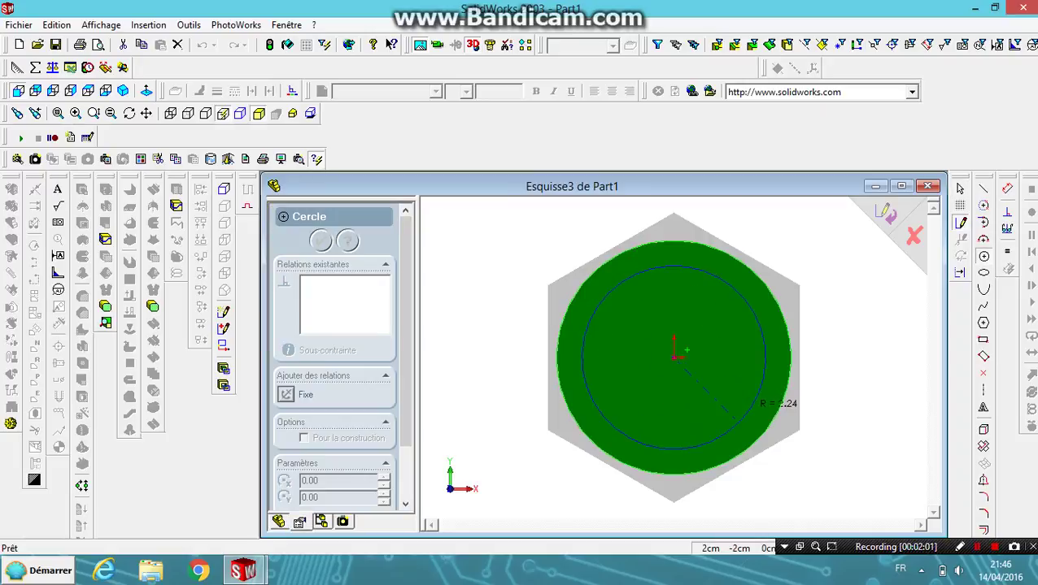
left_click(738, 422)
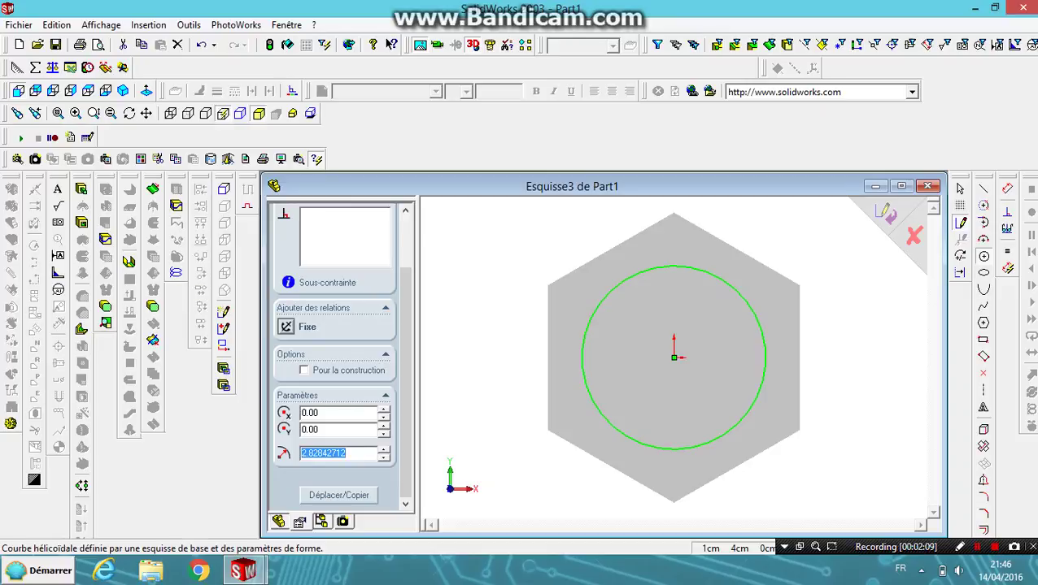
scroll(333, 350, "up", 2)
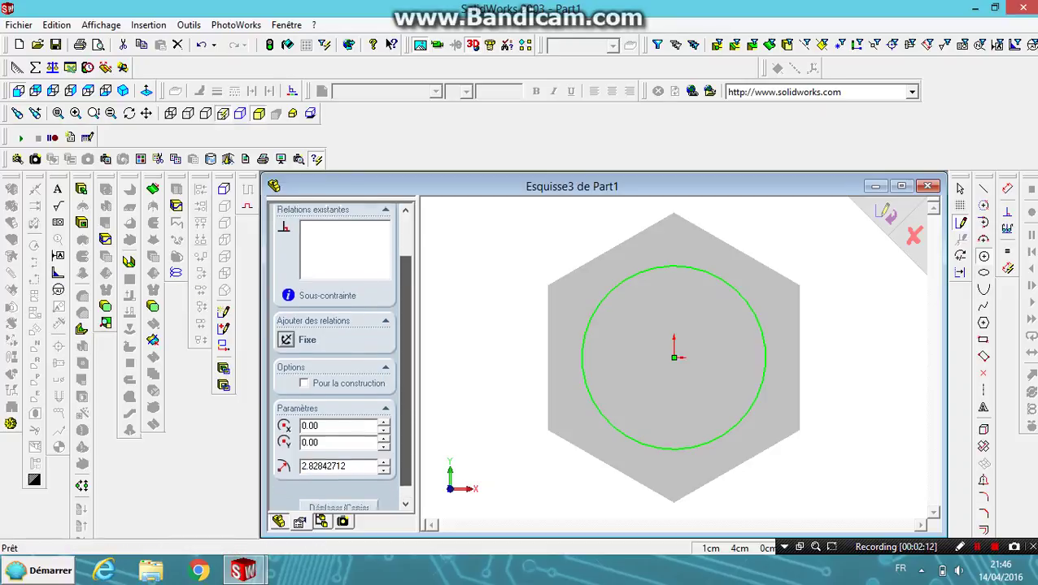
scroll(333, 350, "down", 2)
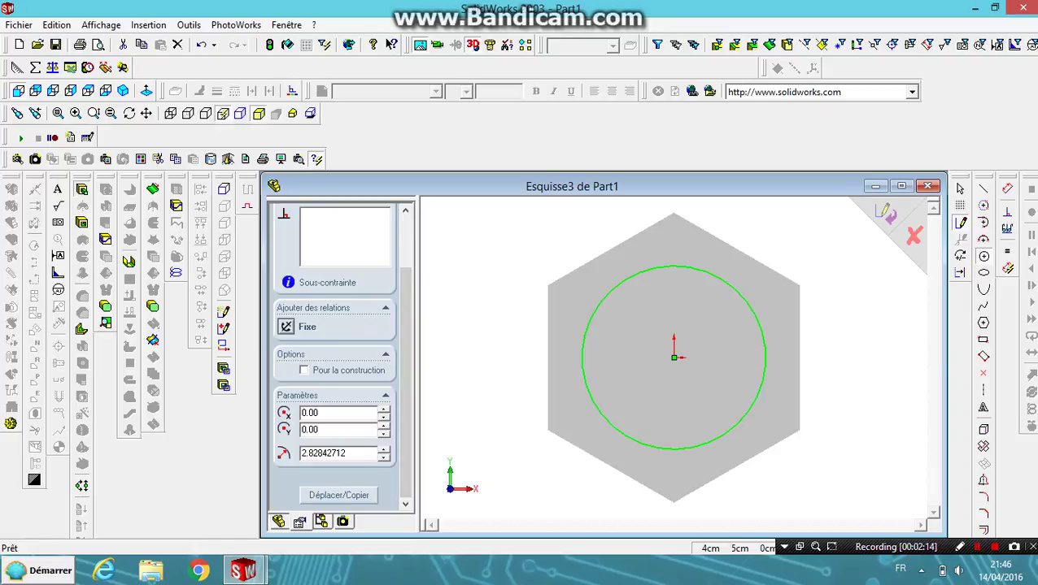
left_click(83, 188)
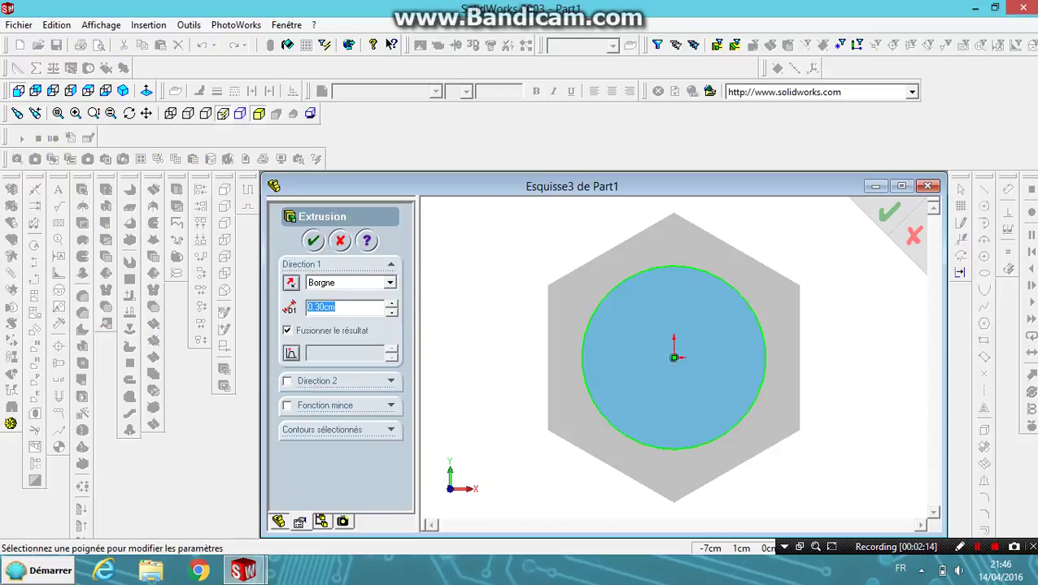
In isometric view, extrude the circle 15 cm blind into the shaft as Extrusion3
left_click(123, 91)
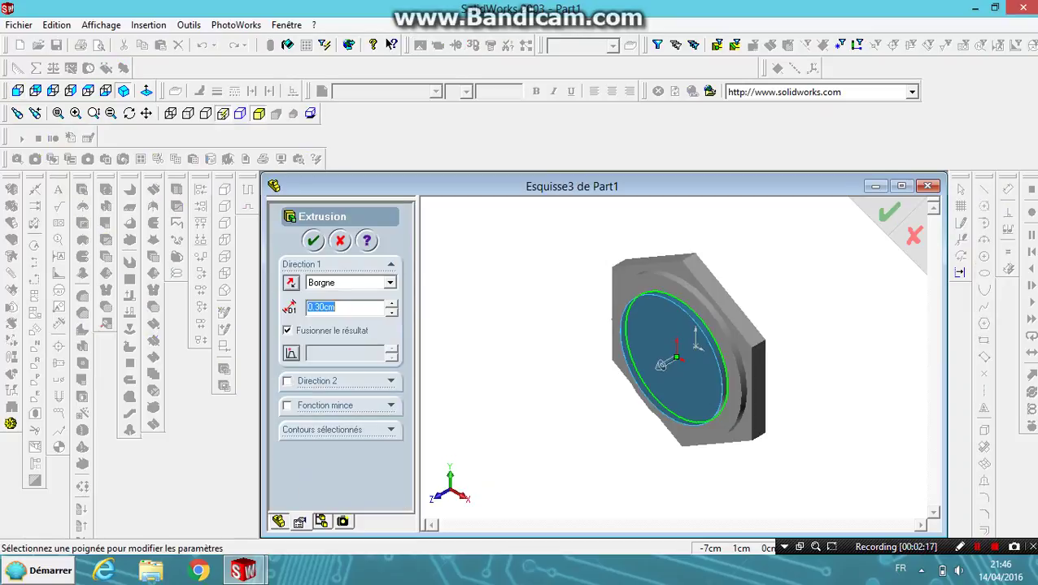
key("BackSpace")
type("10")
key("Return")
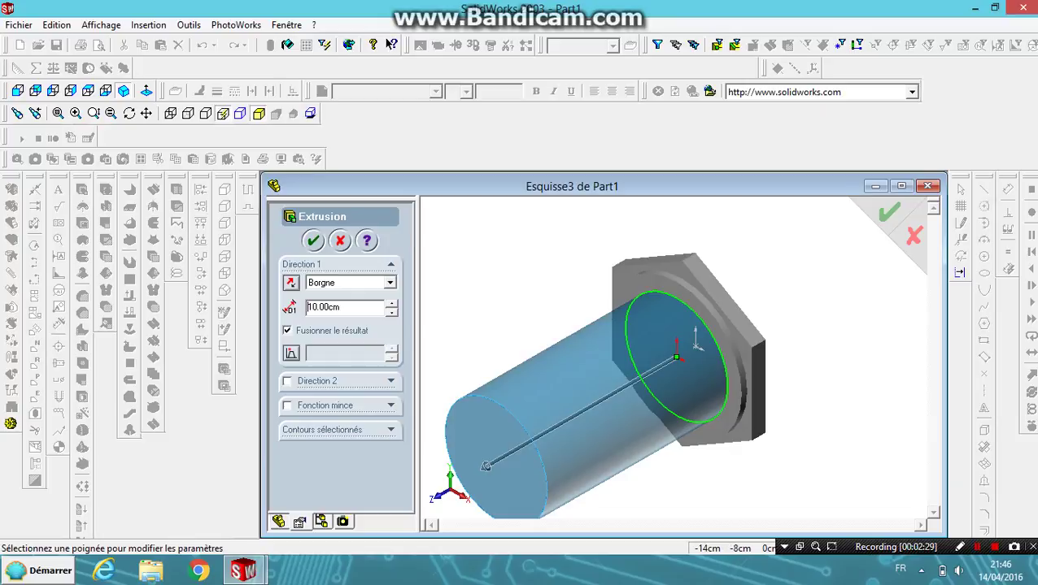
key("BackSpace")
type("15")
key("Return")
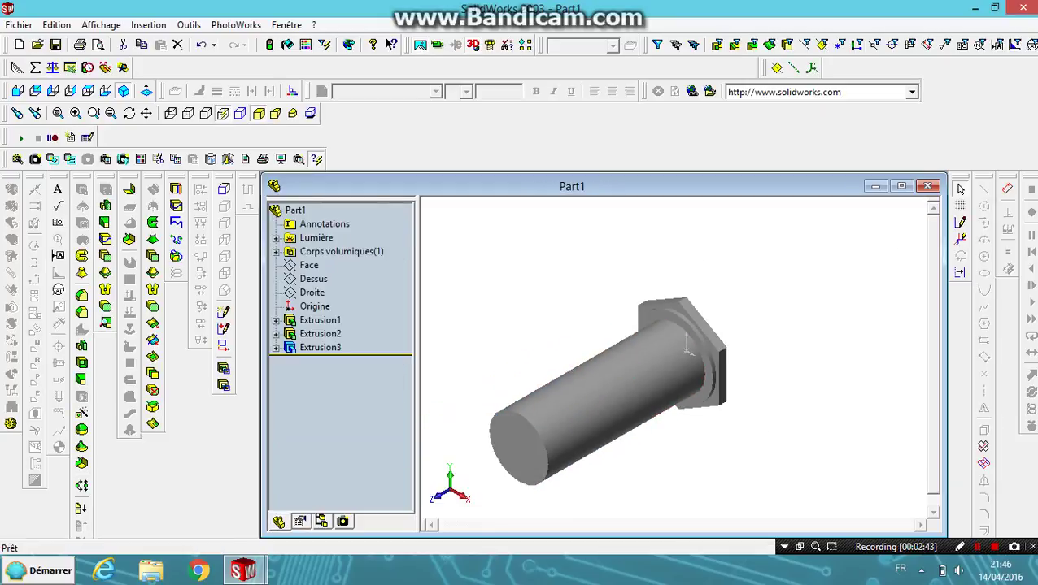
Select the shaft's flat end face and start sketch Esquisse4 on it
left_click(756, 313)
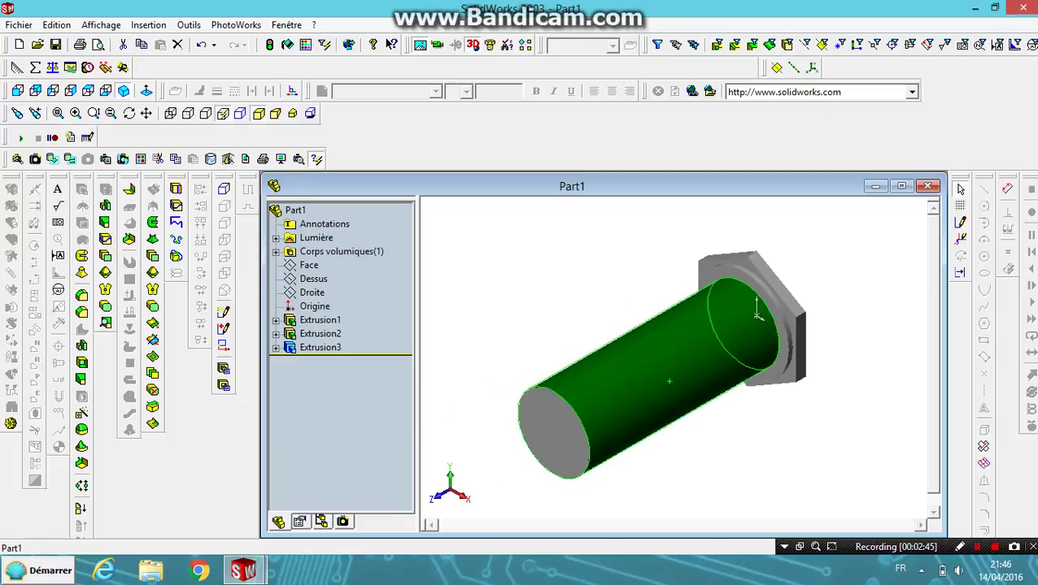
left_click(536, 428)
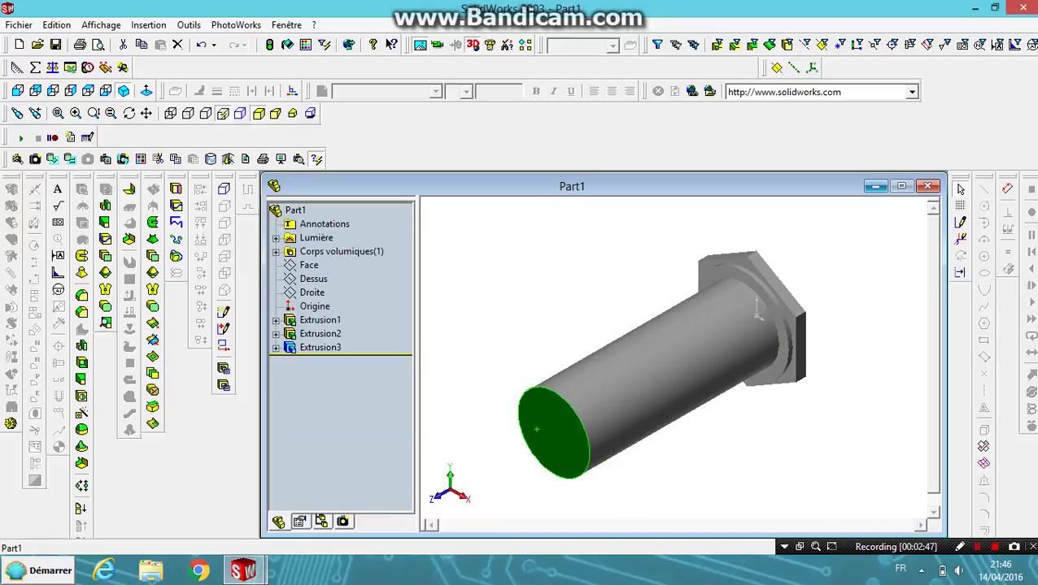
left_click(960, 221)
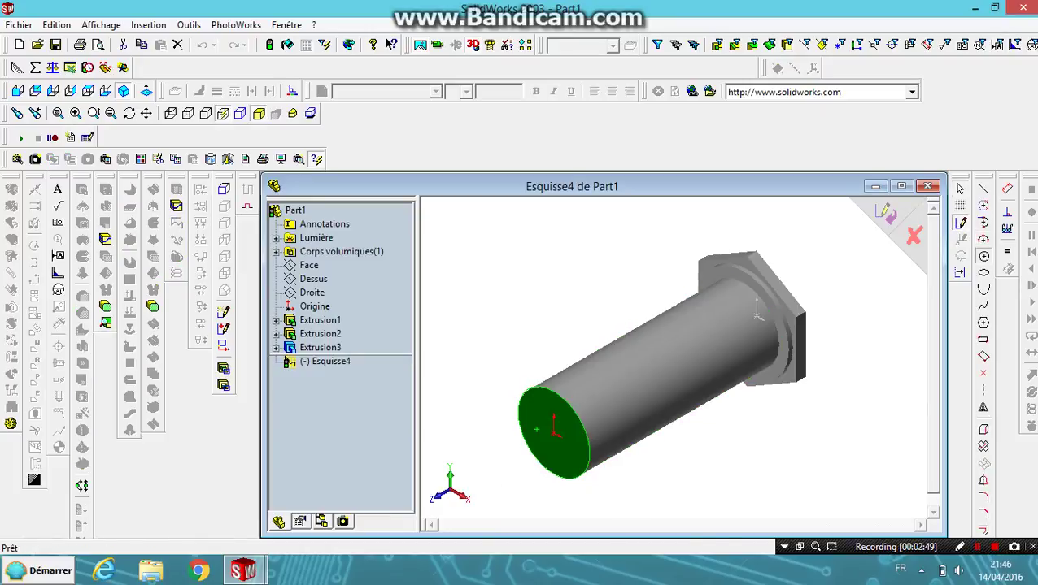
scroll(537, 452, "down", 3)
scroll(537, 451, "down", 3)
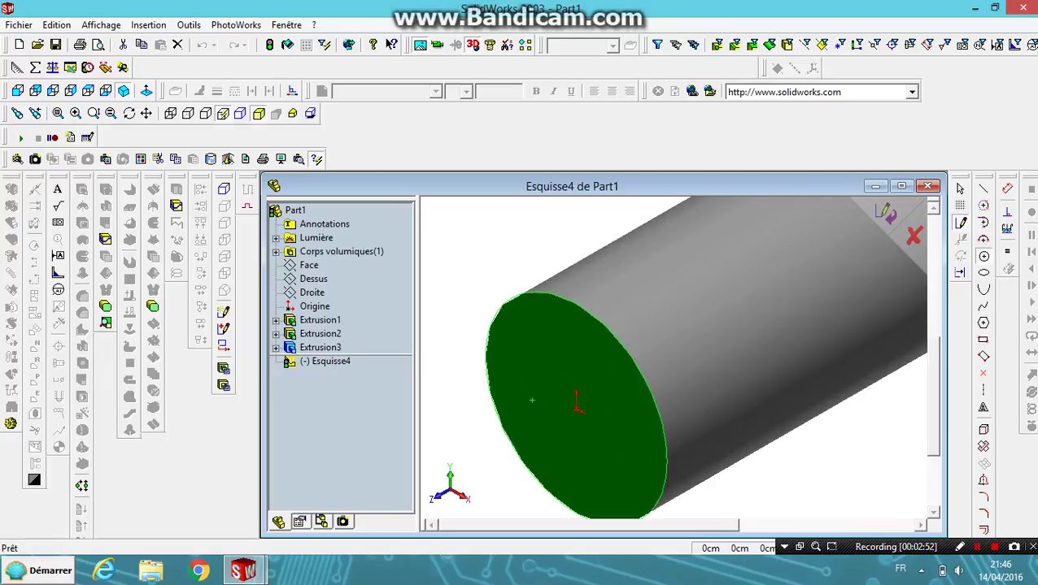
Draw an origin-centred circle of radius 2.82842712 on the end face
left_click(983, 256)
left_click(575, 404)
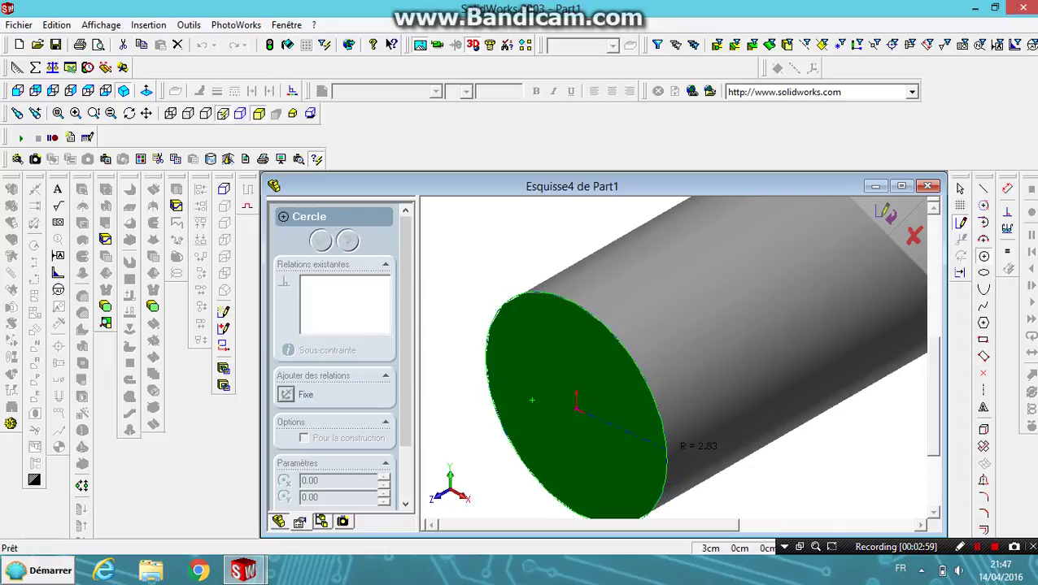
left_click(666, 449)
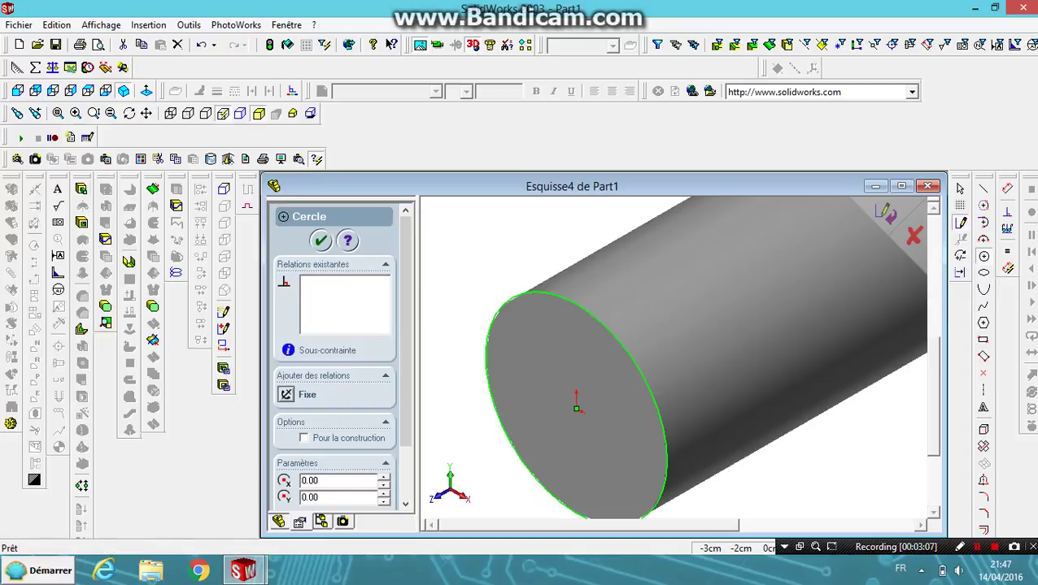
scroll(333, 358, "down", 2)
scroll(333, 358, "up", 2)
scroll(333, 358, "down", 2)
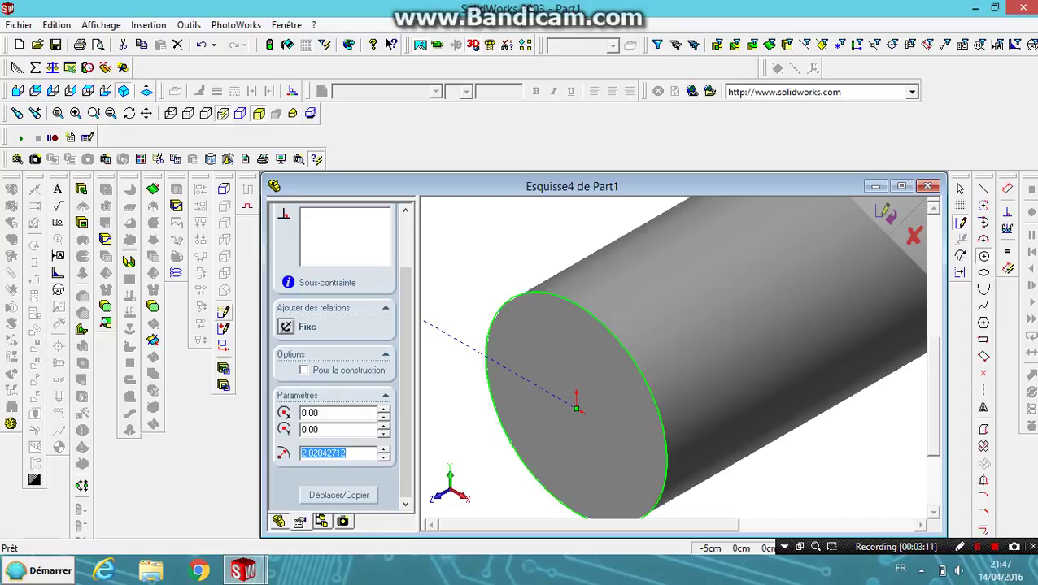
Cancel the helix settings, end the Circle tool, and select the cylinder's flat end face
left_click(176, 273)
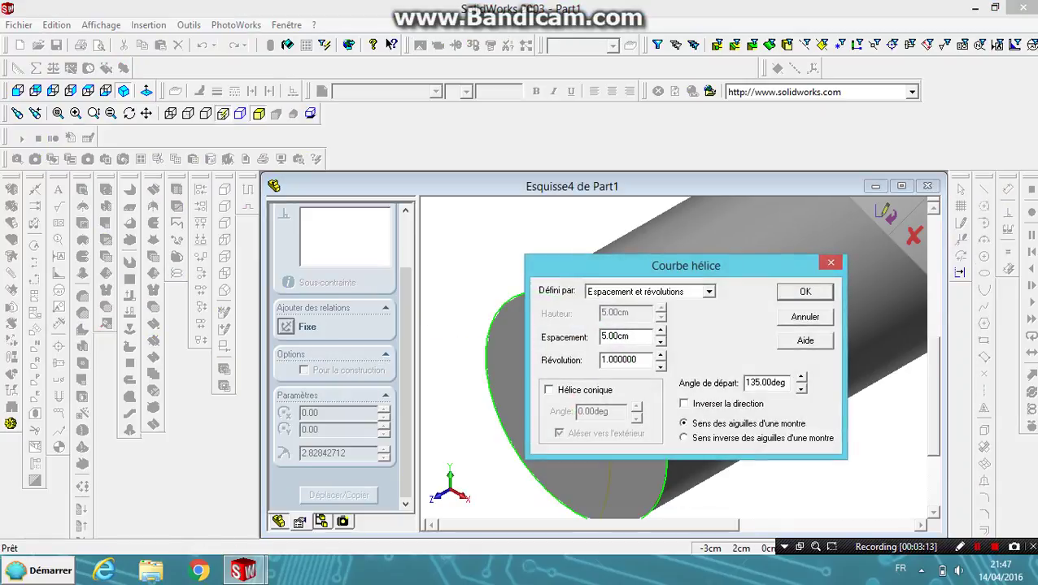
key("Escape")
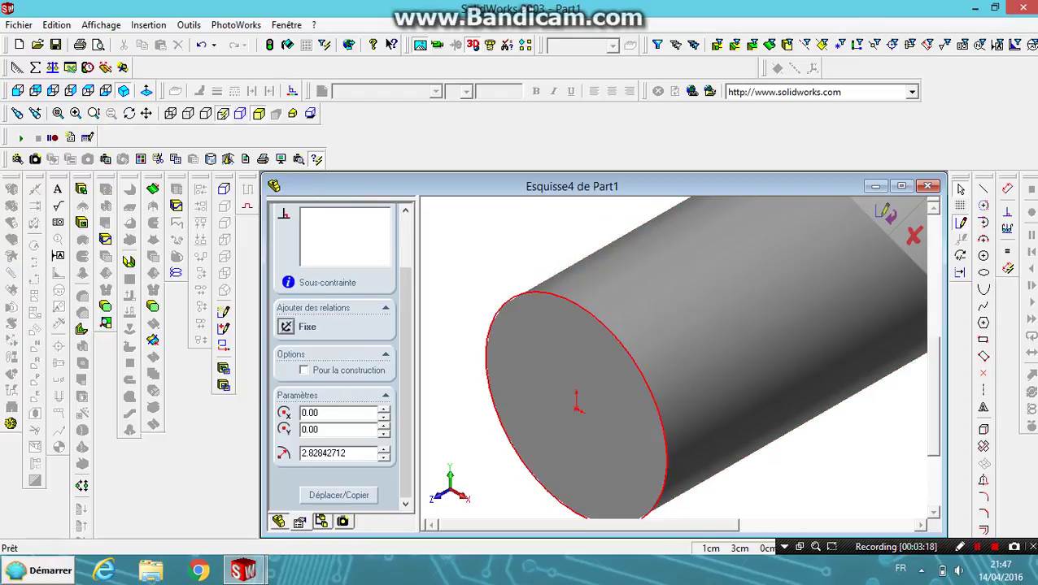
left_click(666, 431)
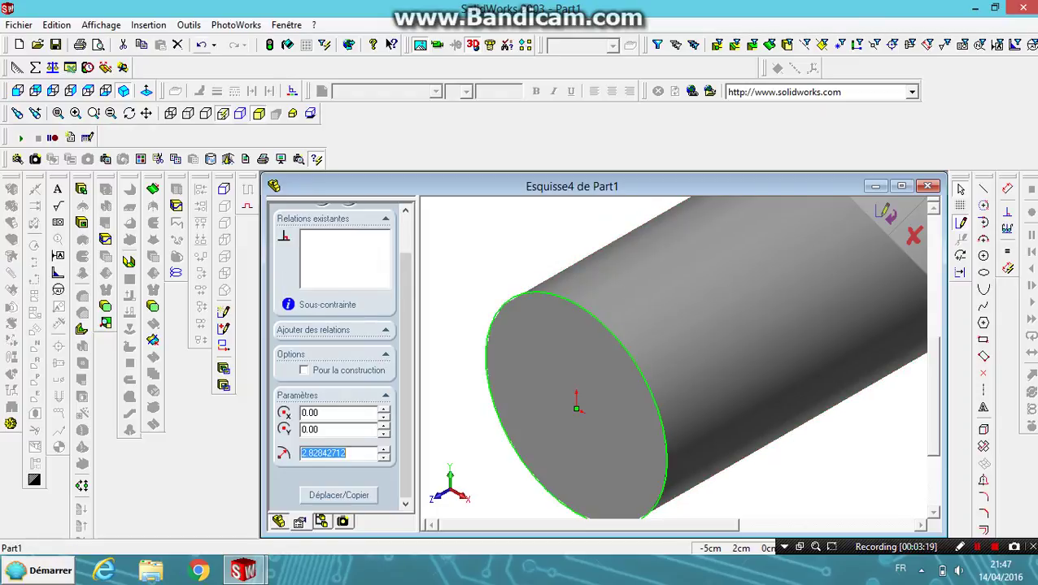
key("Escape")
left_click(625, 407)
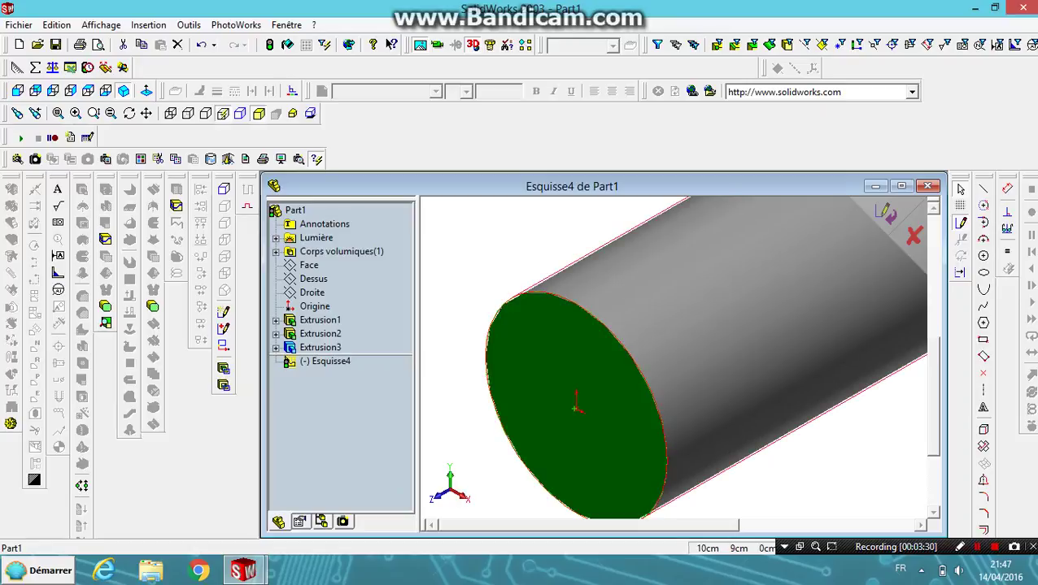
scroll(679, 356, "up", 3)
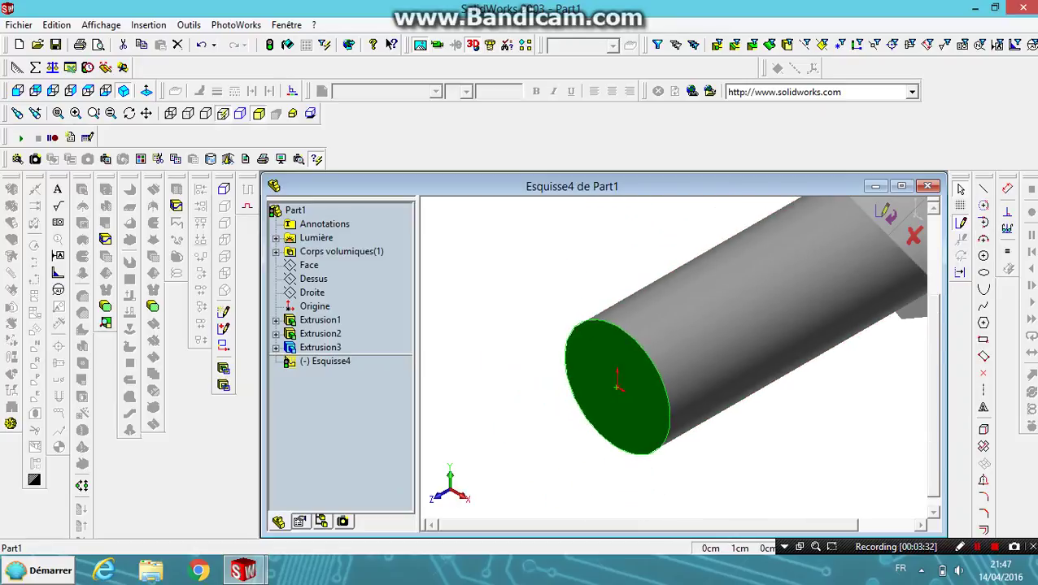
scroll(618, 387, "down", 2)
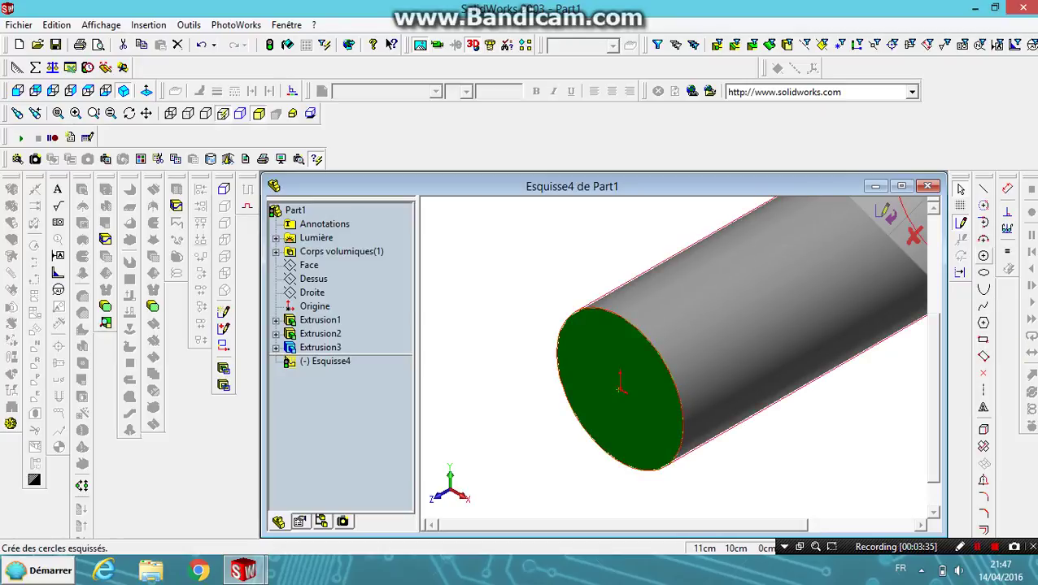
scroll(623, 425, "down", 1)
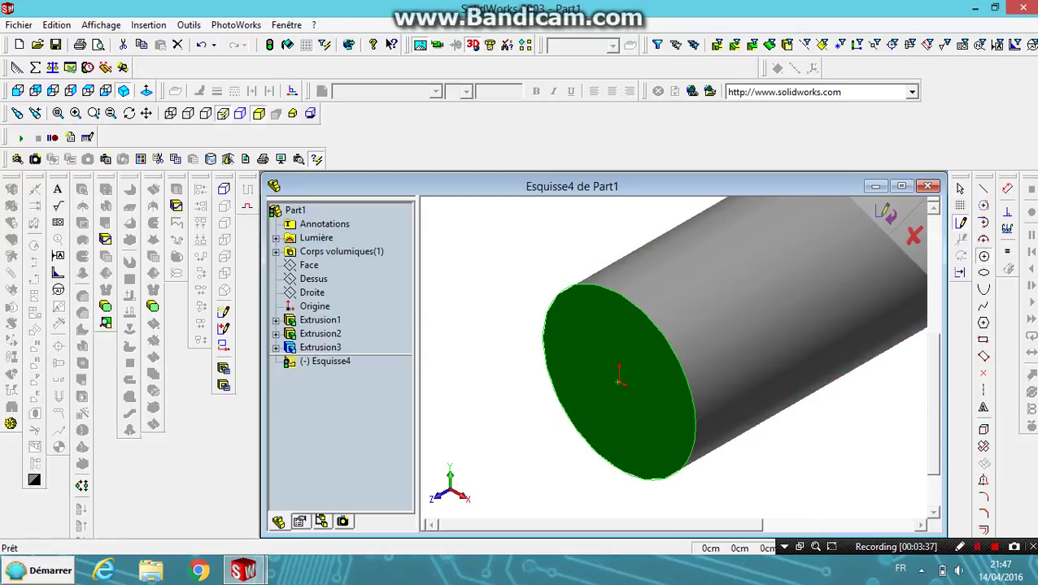
scroll(619, 381, "down", 1)
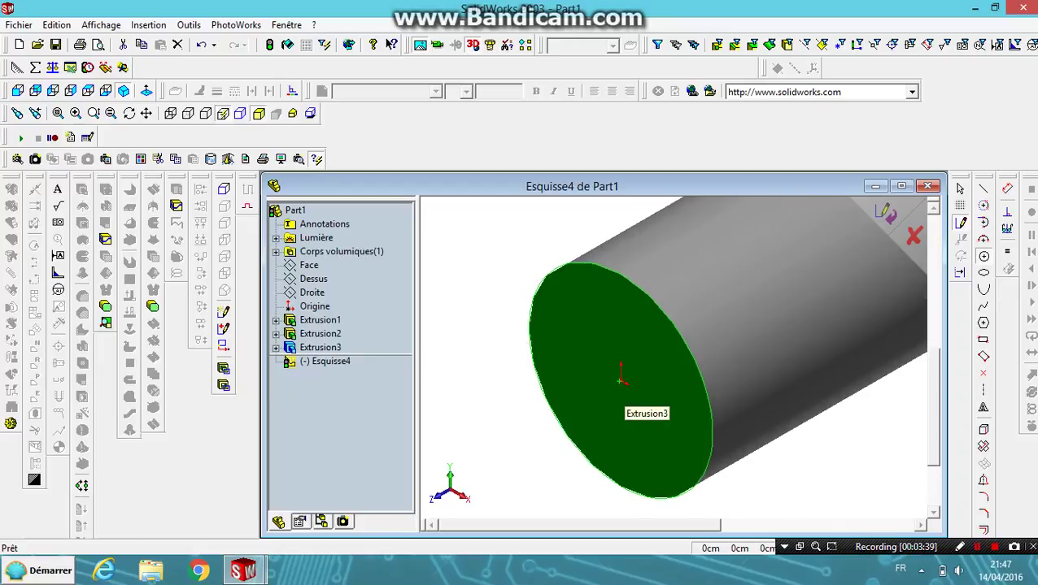
Draw an origin-centred circle on the shank's end face, then exit Esquisse4 answering Non
left_click(620, 381)
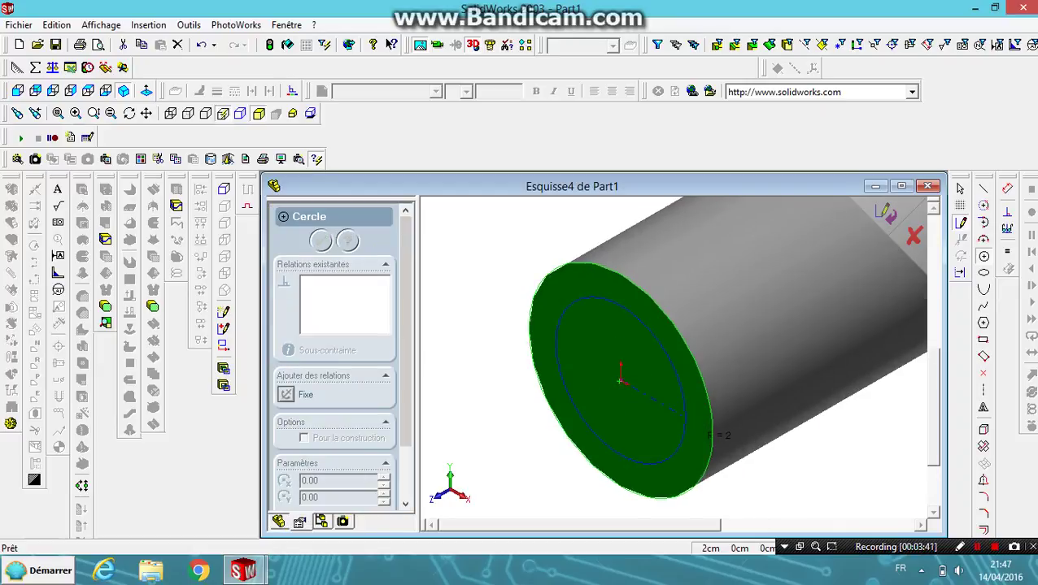
left_click(709, 439)
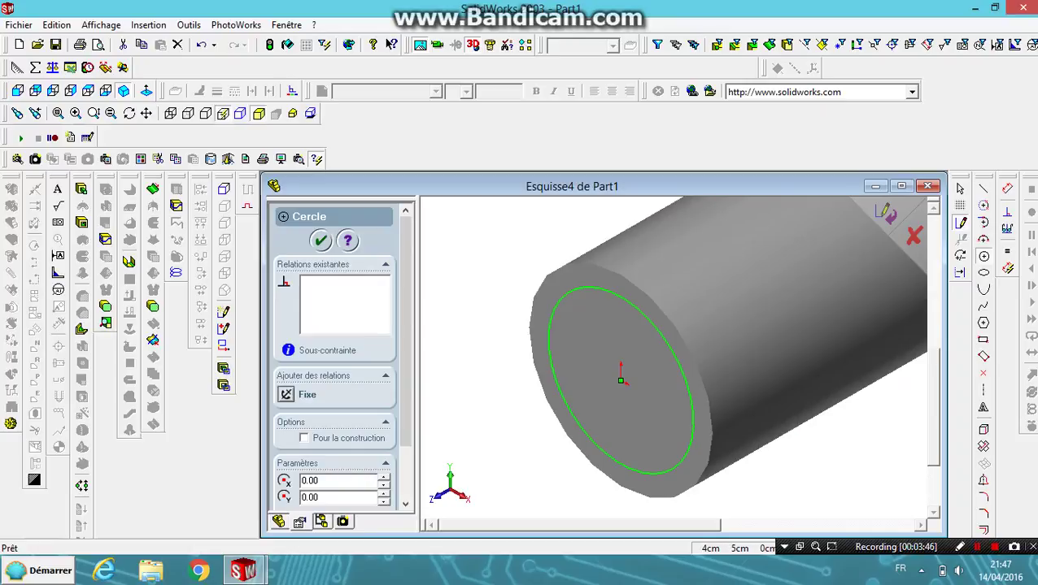
left_click(915, 233)
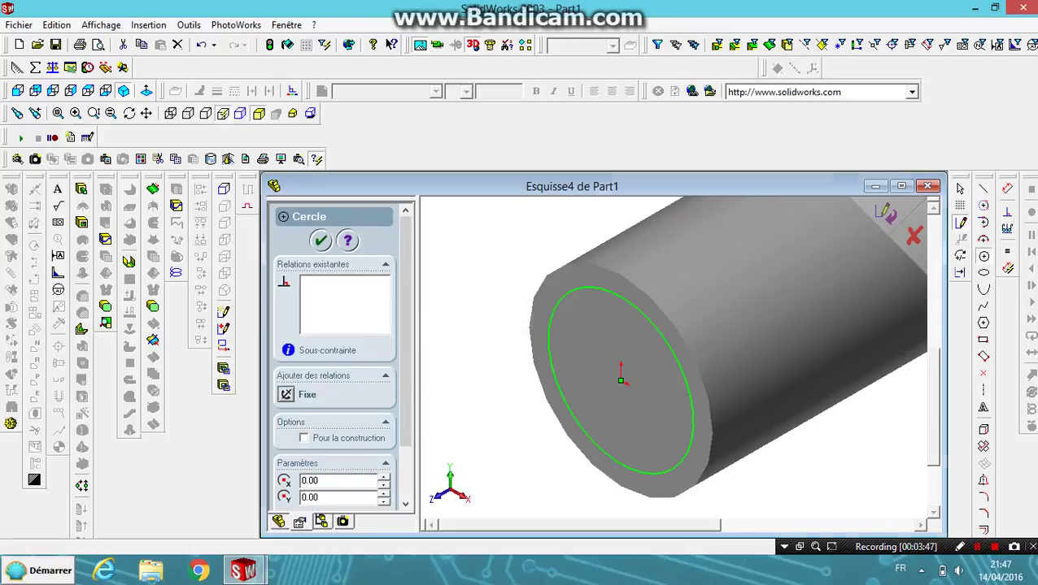
left_click(579, 318)
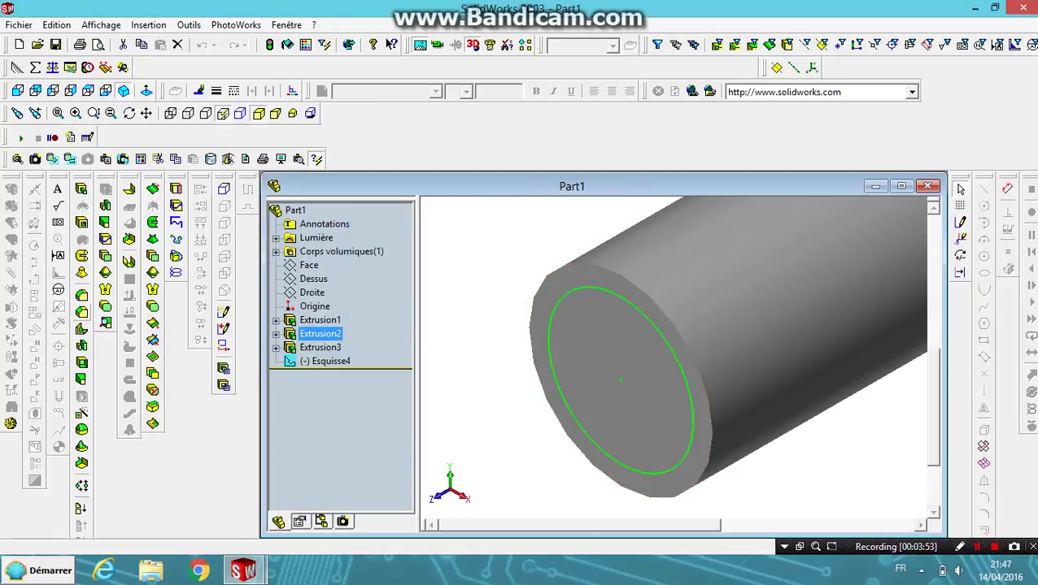
Chamfer the shaft's end face at 1.00cm × 45°
left_click(81, 312)
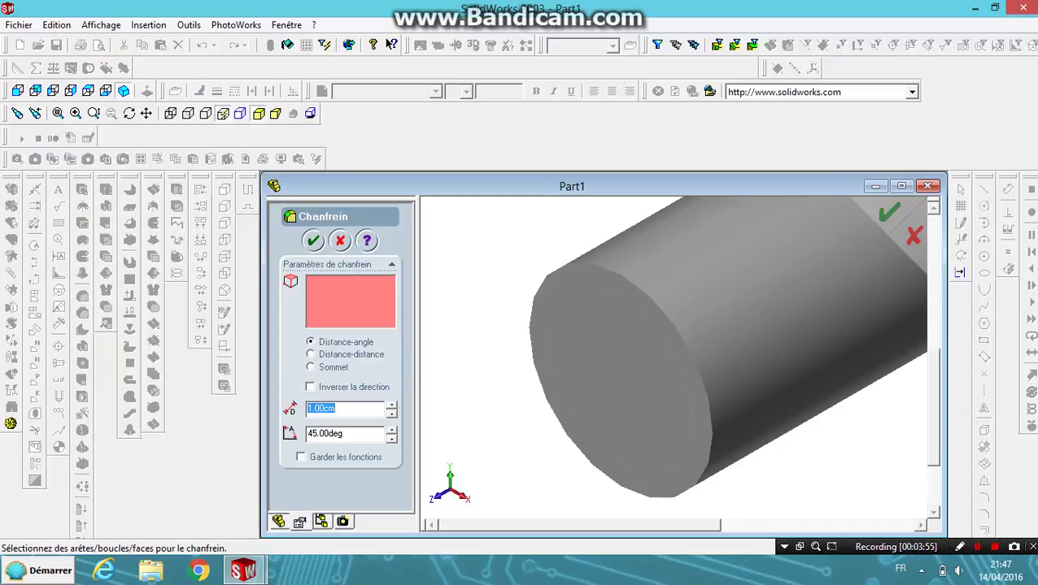
key("Return")
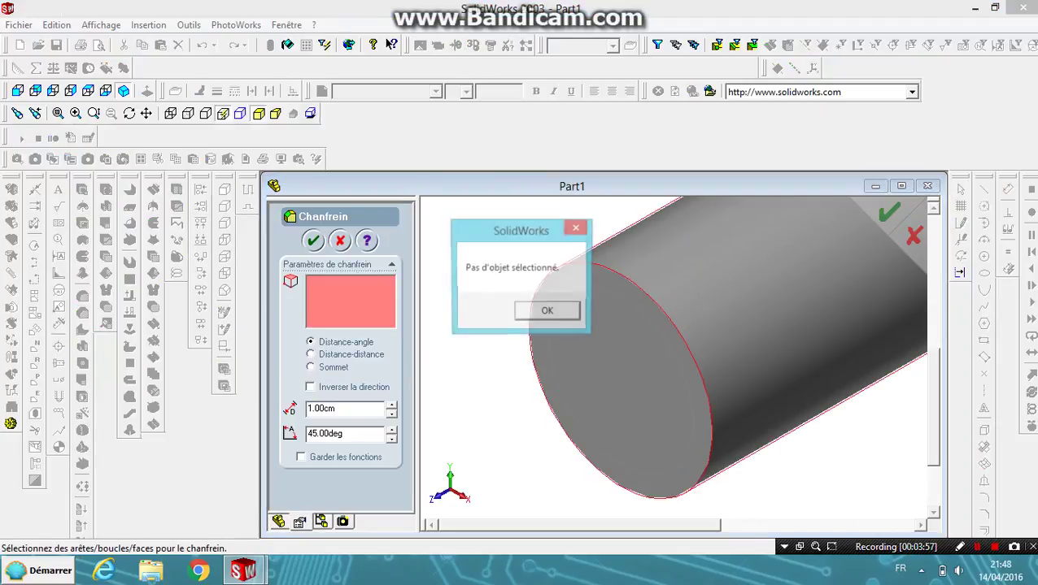
key("Return")
left_click(561, 325)
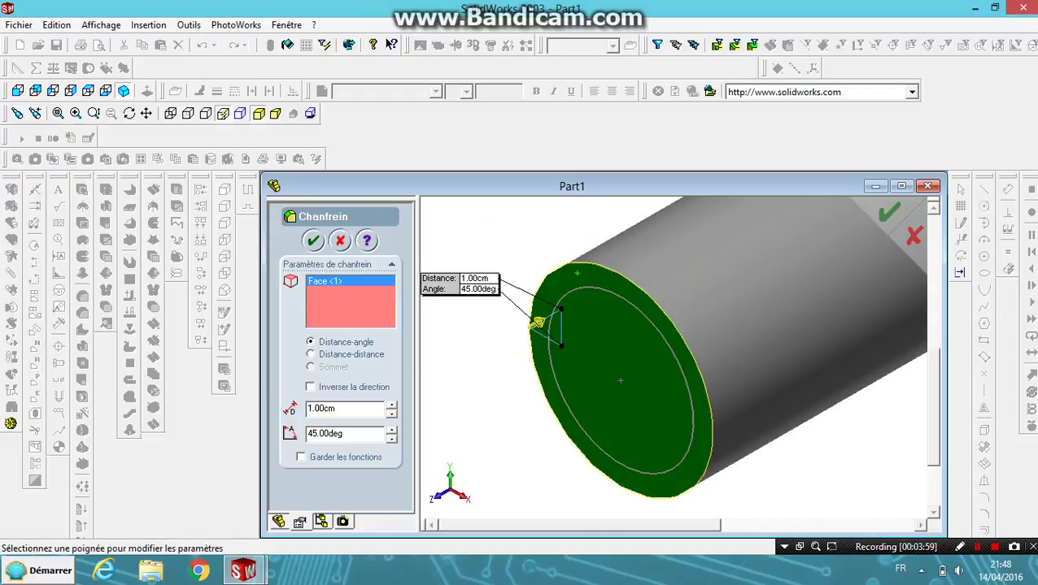
key("Return")
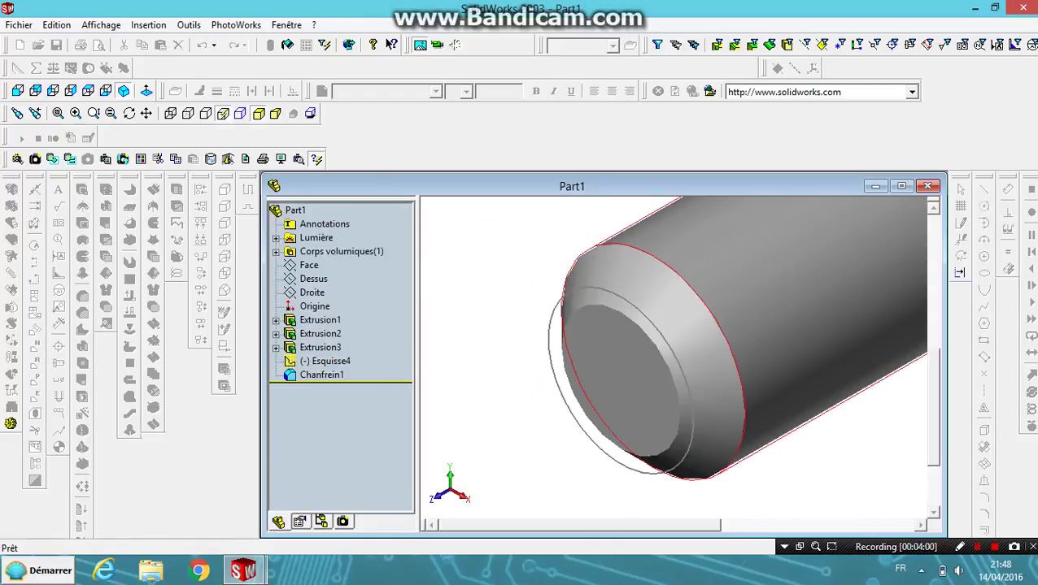
Delete the leftover sketch Esquisse4 and confirm
scroll(642, 371, "up", 2)
scroll(643, 370, "up", 2)
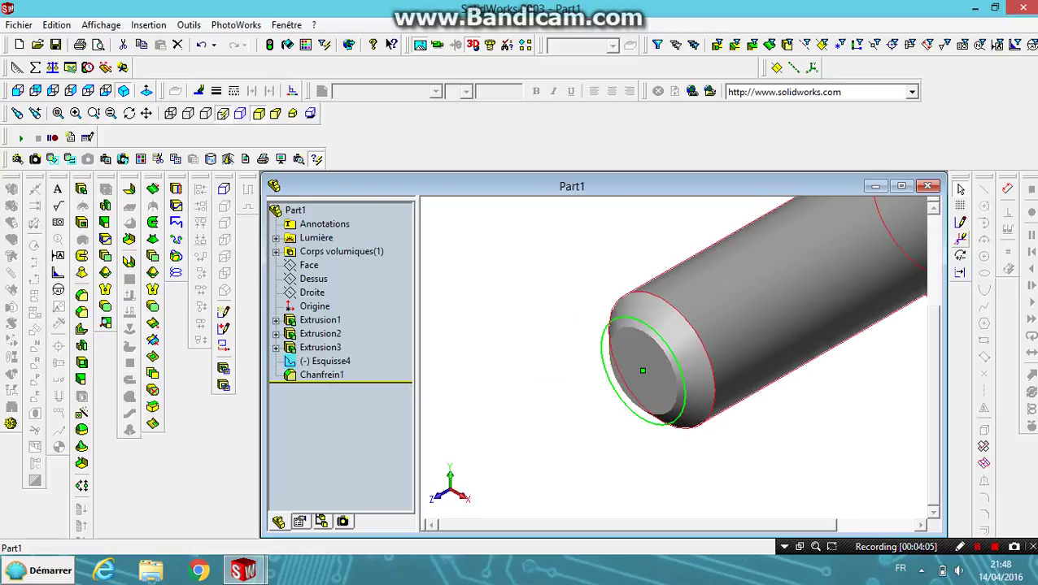
key("Delete")
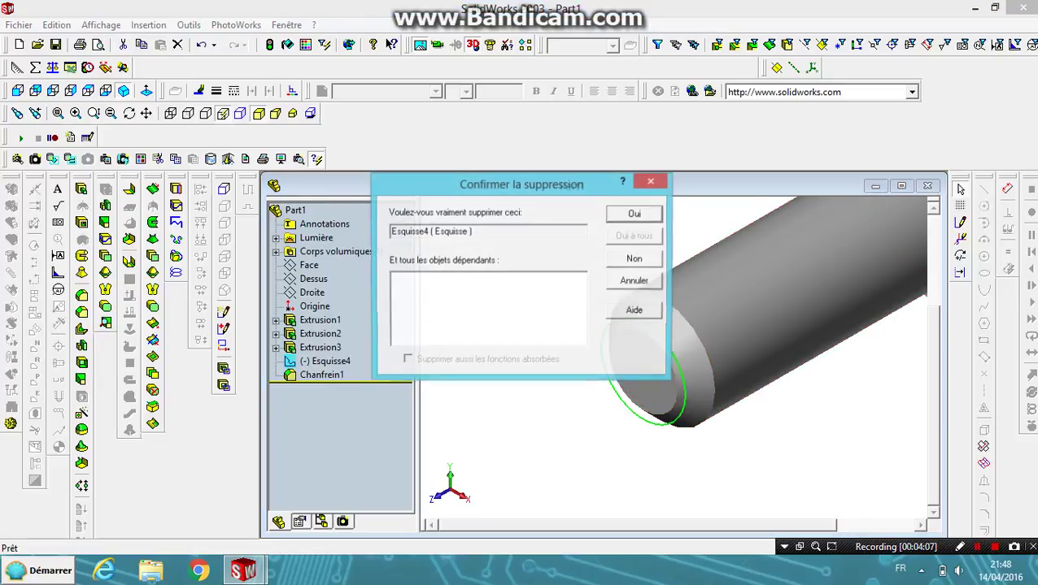
key("Return")
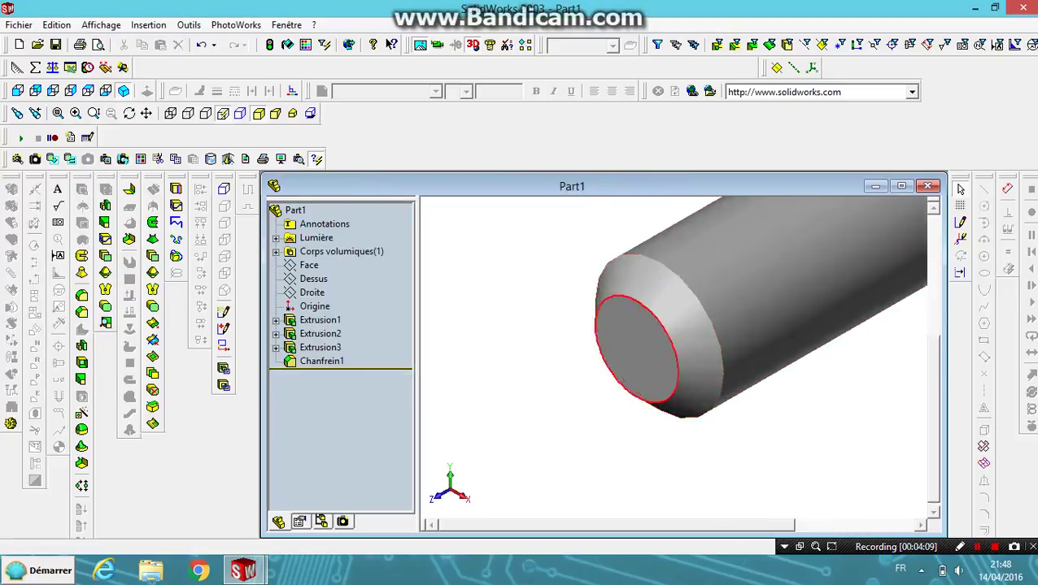
Start sketch Esquisse5 on the shaft's flat chamfered end face
scroll(756, 318, "up", 3)
left_click(697, 334)
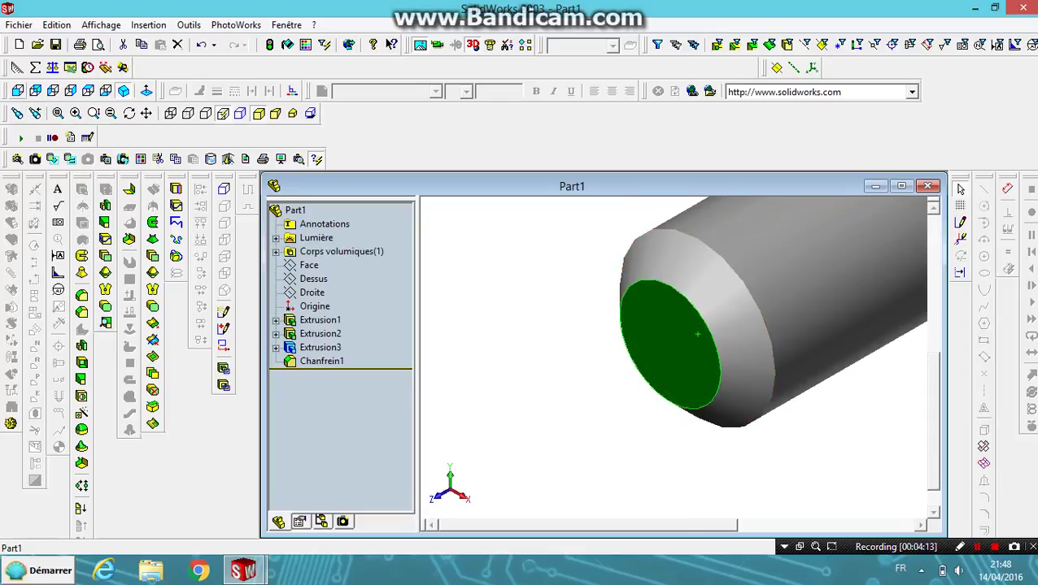
left_click(744, 325)
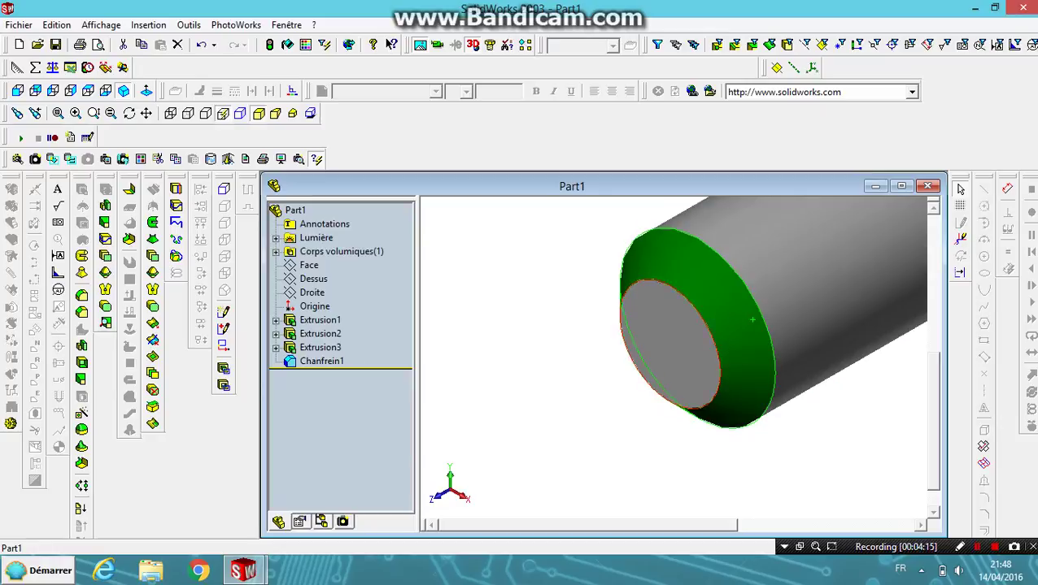
left_click(700, 334)
left_click(960, 222)
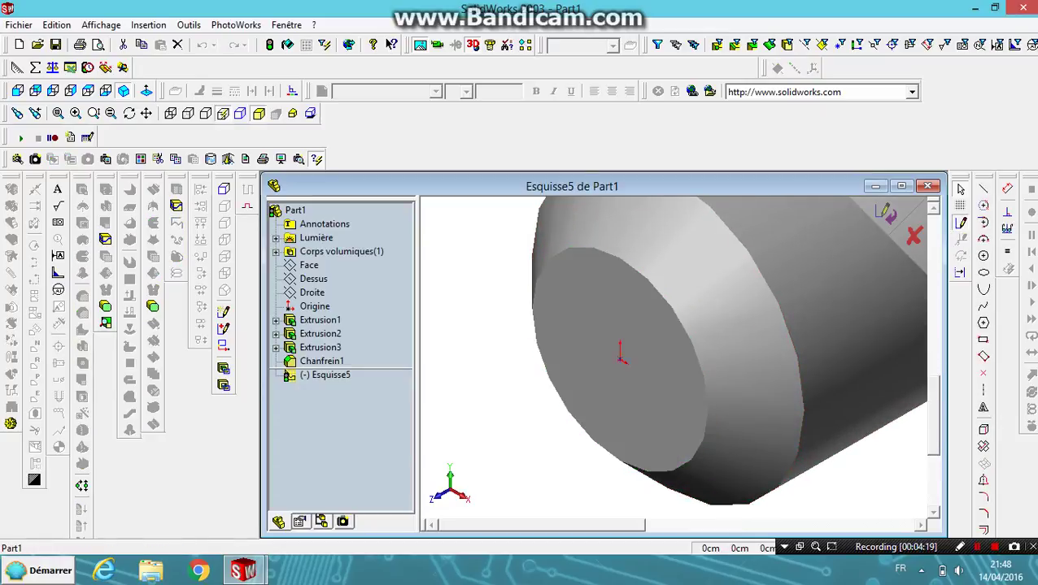
Draw a large circle centred on the origin around the shaft end
left_click(659, 378)
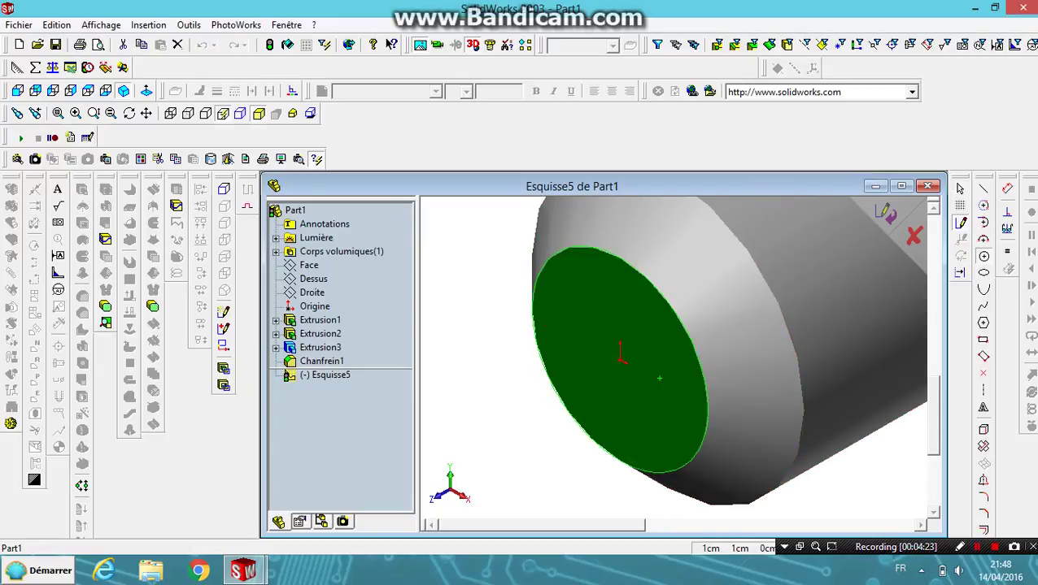
left_click(983, 273)
left_click(619, 354)
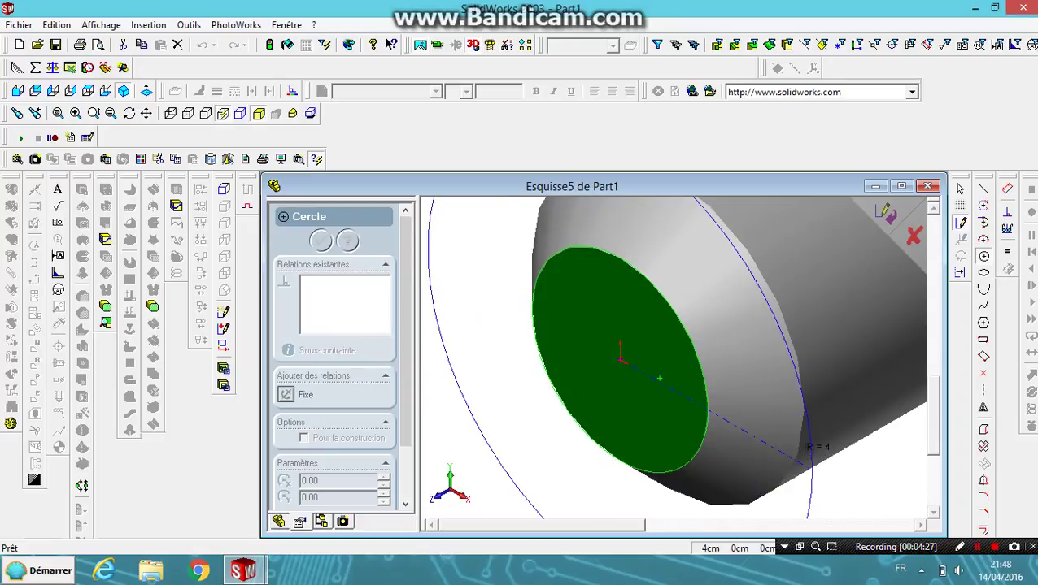
left_click(763, 443)
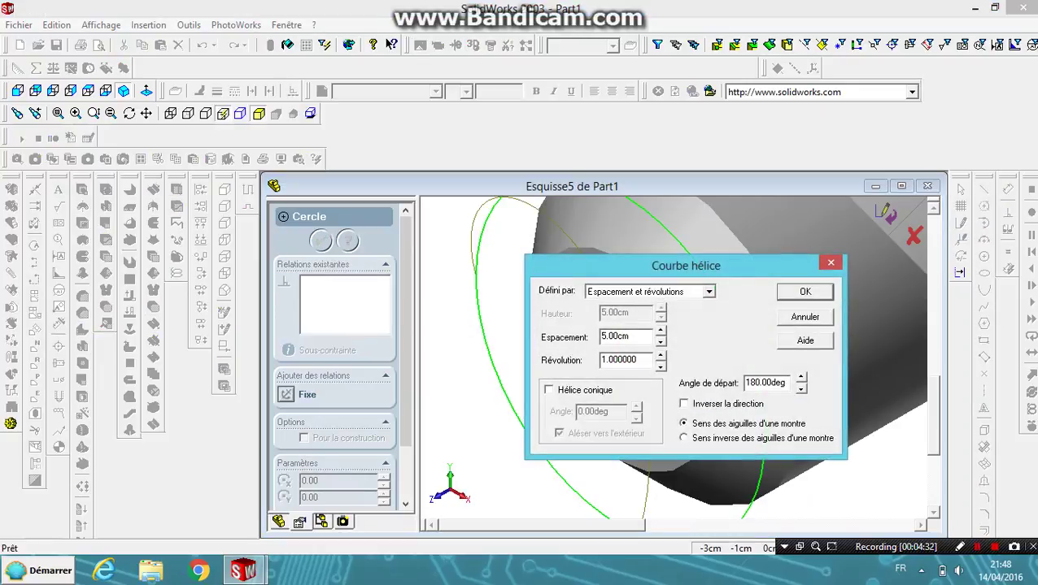
Define the helix by height and pitch, with a height of 12.50cm
left_click(708, 291)
left_click(629, 325)
key("Tab")
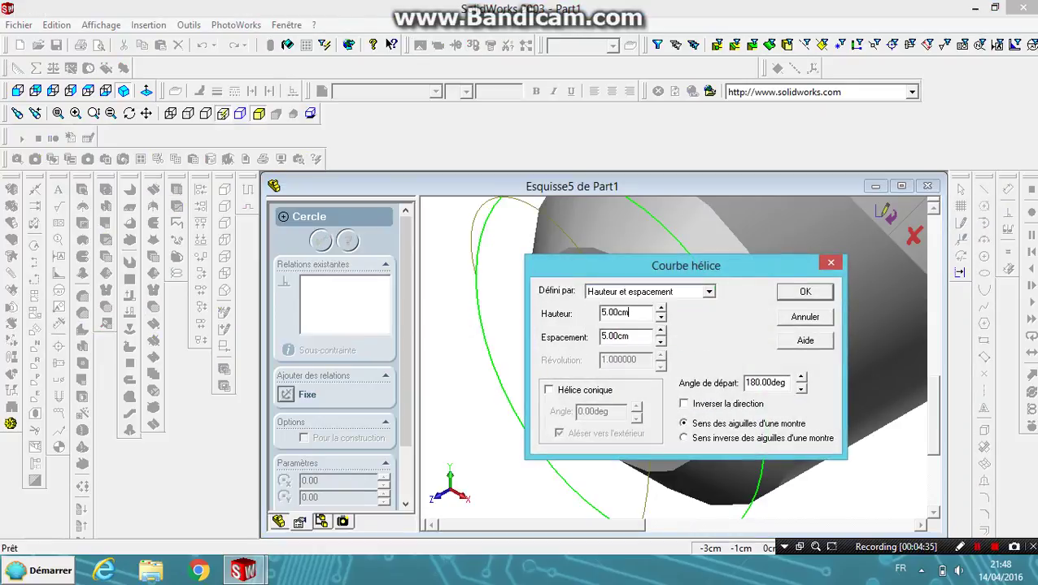
key("BackSpace")
type("12")
type(".5")
Set the spacing between turns to 1cm and create Hélice1
key("Tab")
key("BackSpace")
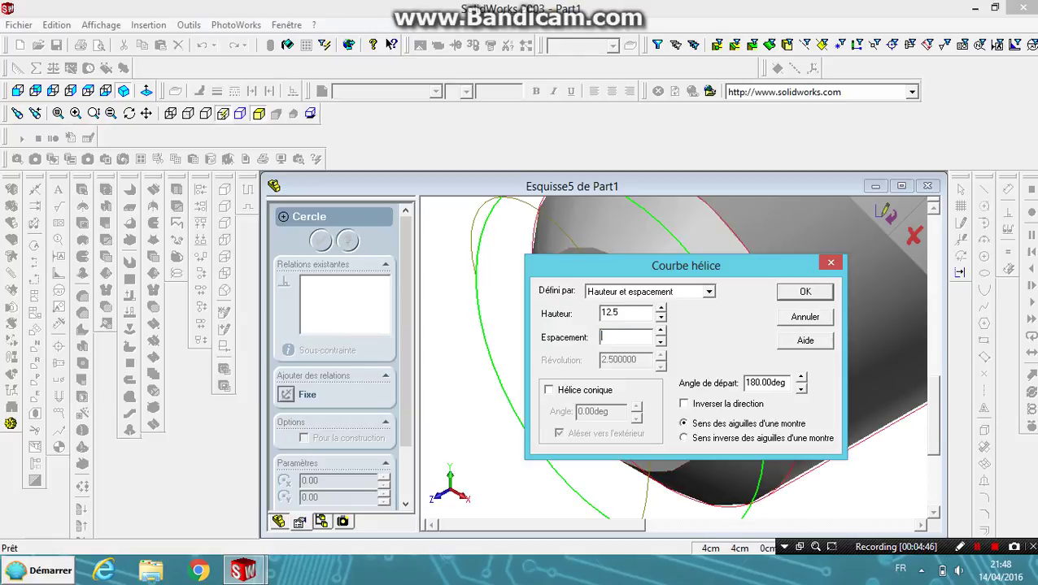
left_click_drag(685, 265, 576, 264)
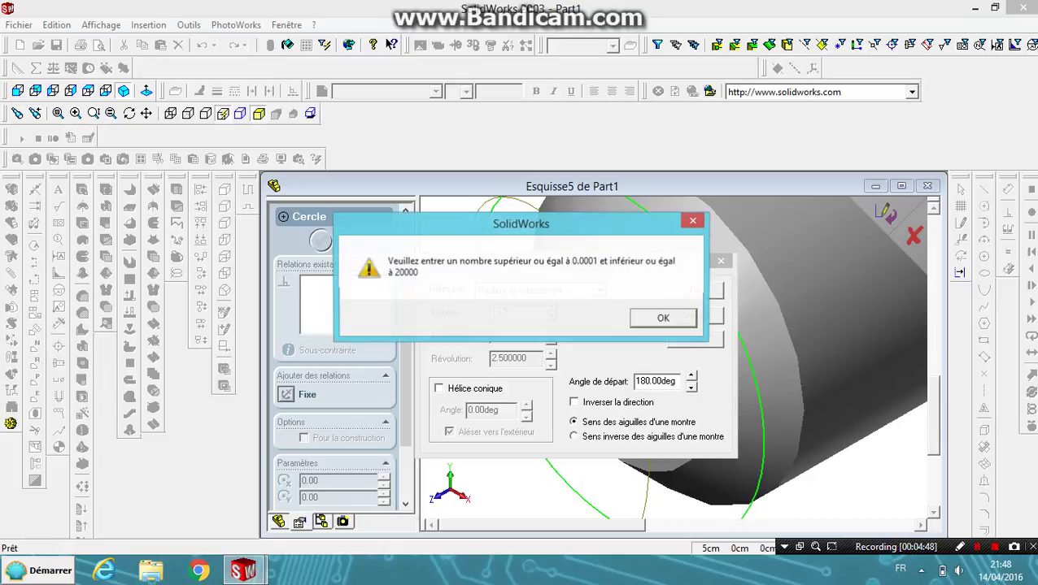
key("Return")
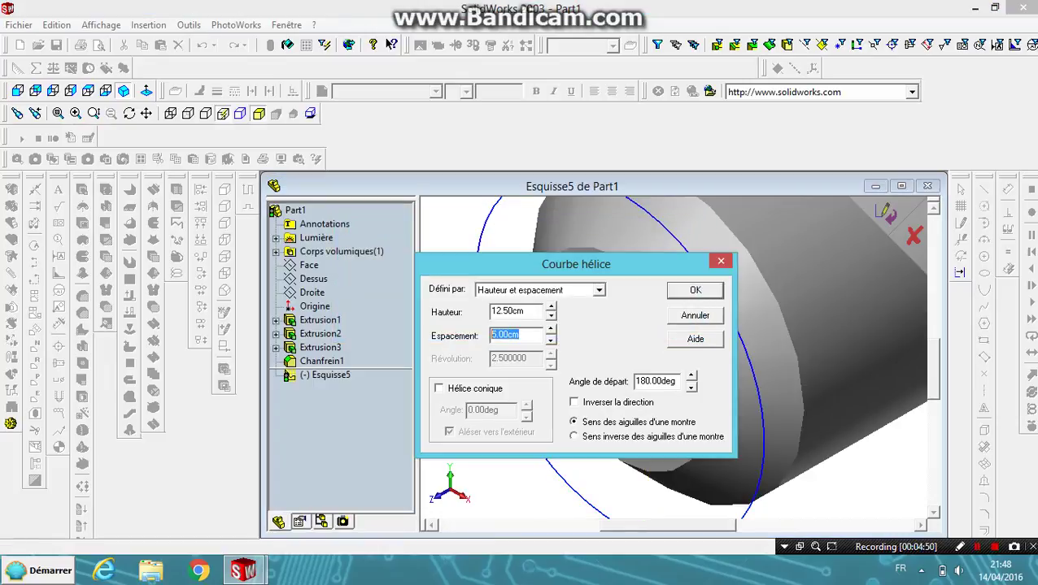
key("BackSpace")
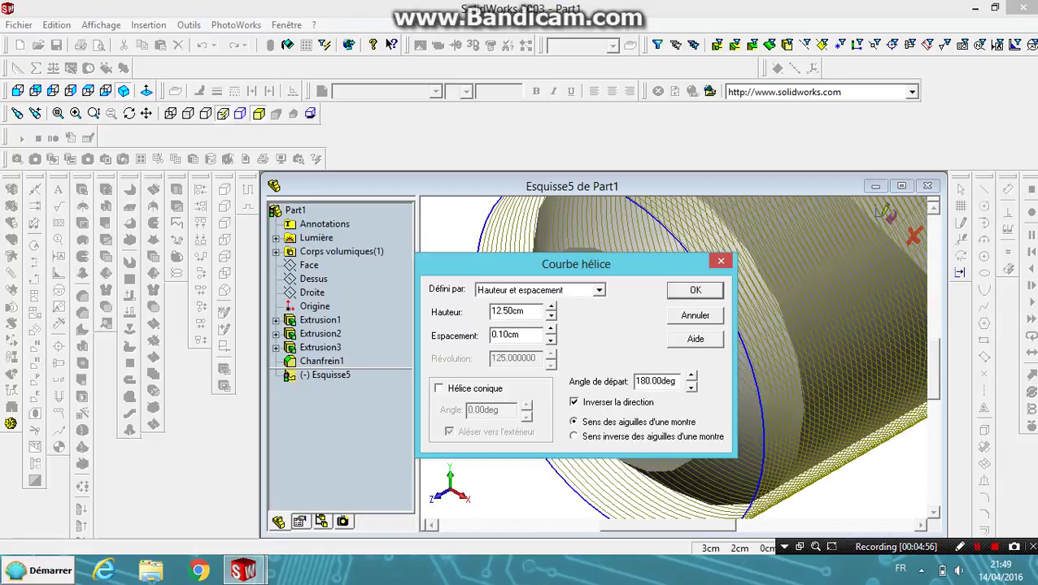
left_click_drag(519, 335, 490, 335)
key("BackSpace")
type("1.")
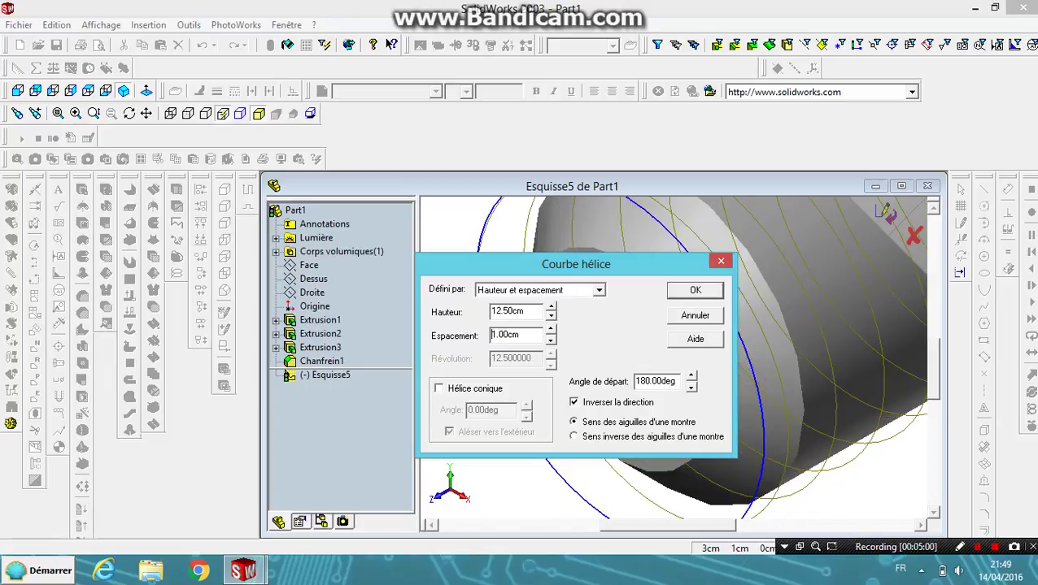
key("Return")
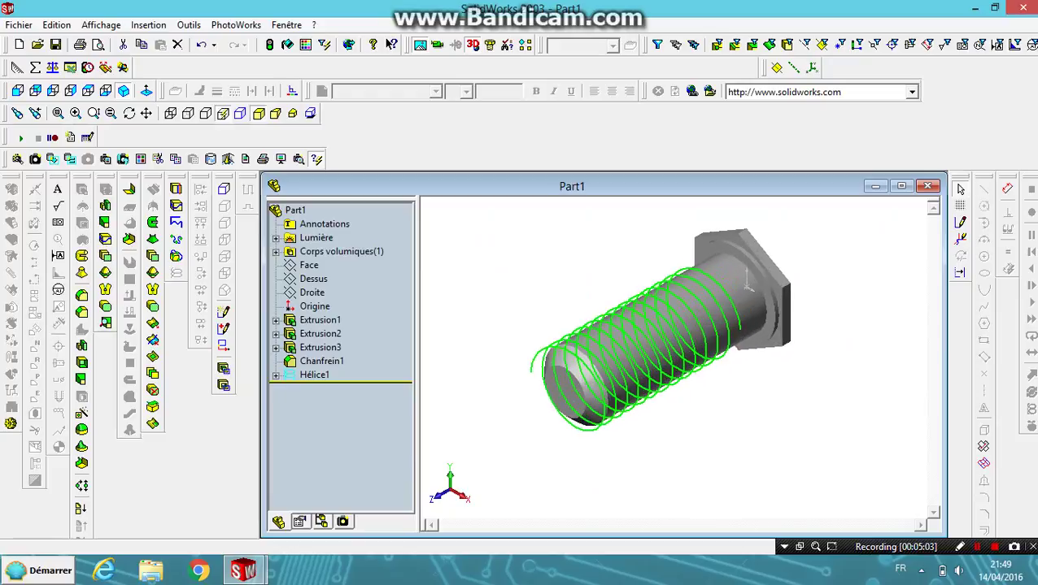
Open a new sketch, Esquisse6, on Plan1
scroll(533, 374, "down", 2)
scroll(533, 374, "down", 2)
scroll(532, 374, "down", 2)
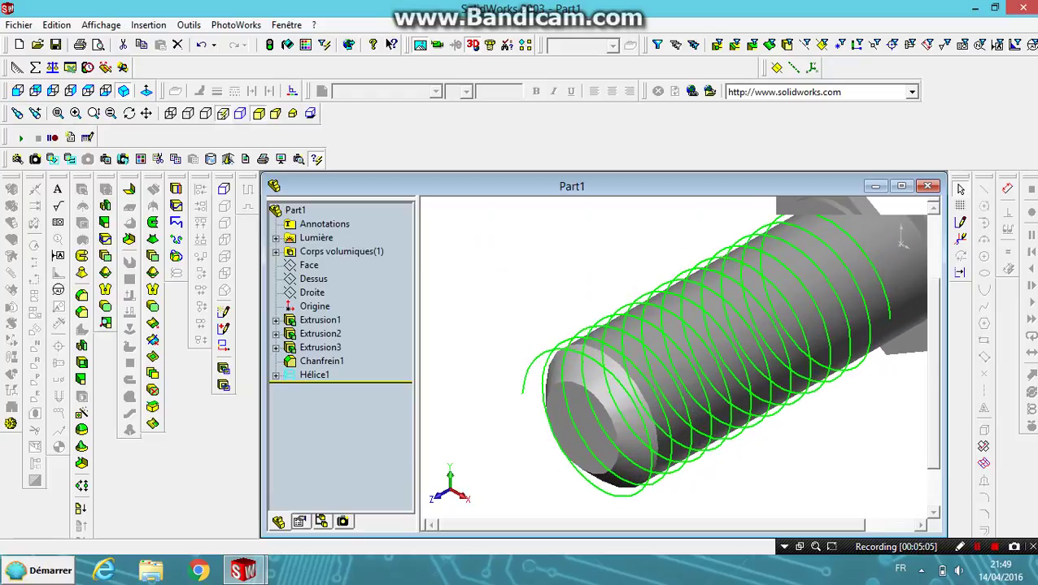
left_click(959, 222)
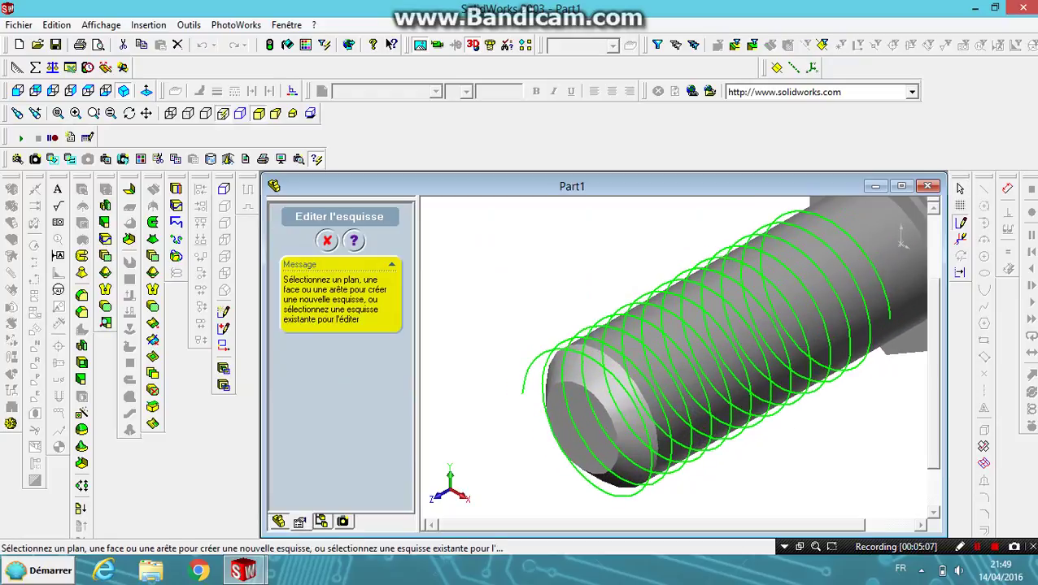
scroll(532, 374, "down", 1)
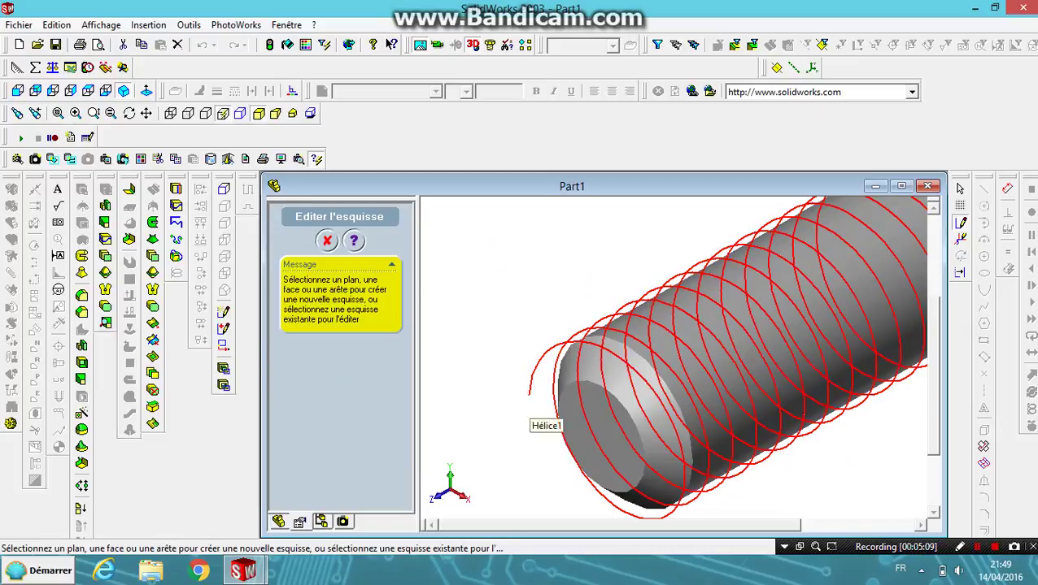
left_click(525, 411)
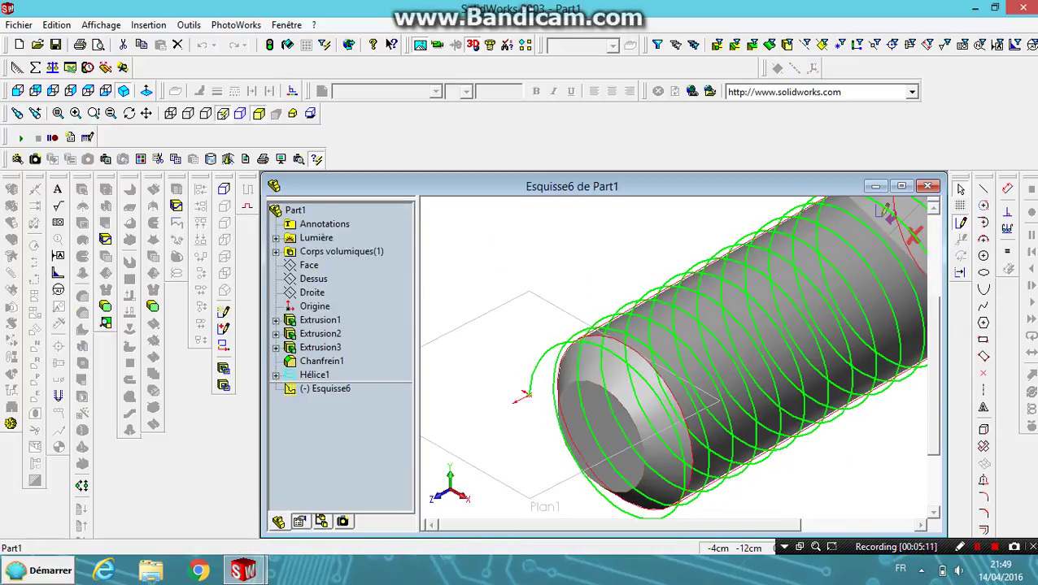
Zoom to the helix start and begin a circle centred on its end point
scroll(509, 411, "down", 2)
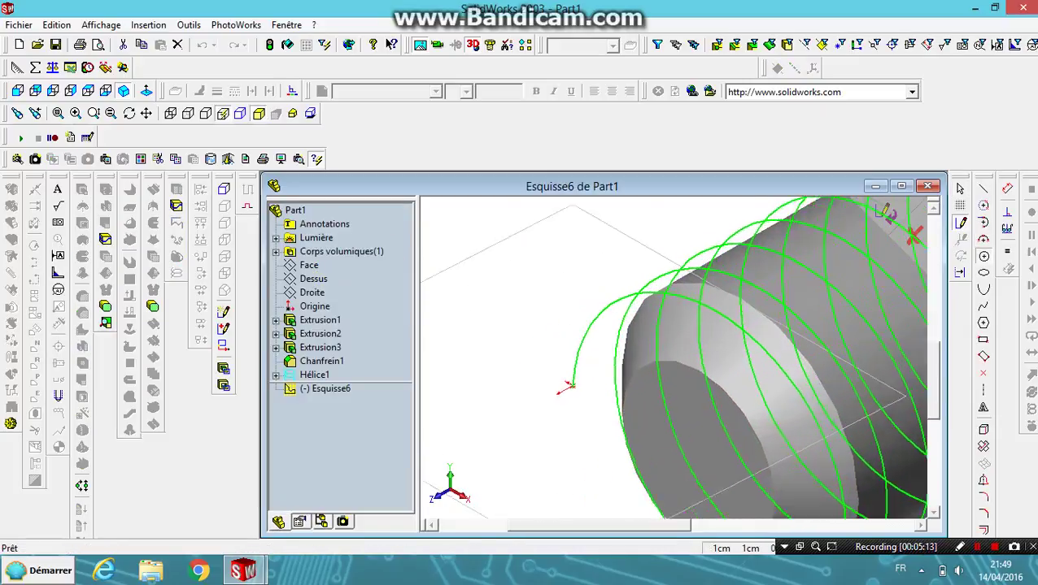
scroll(508, 410, "down", 2)
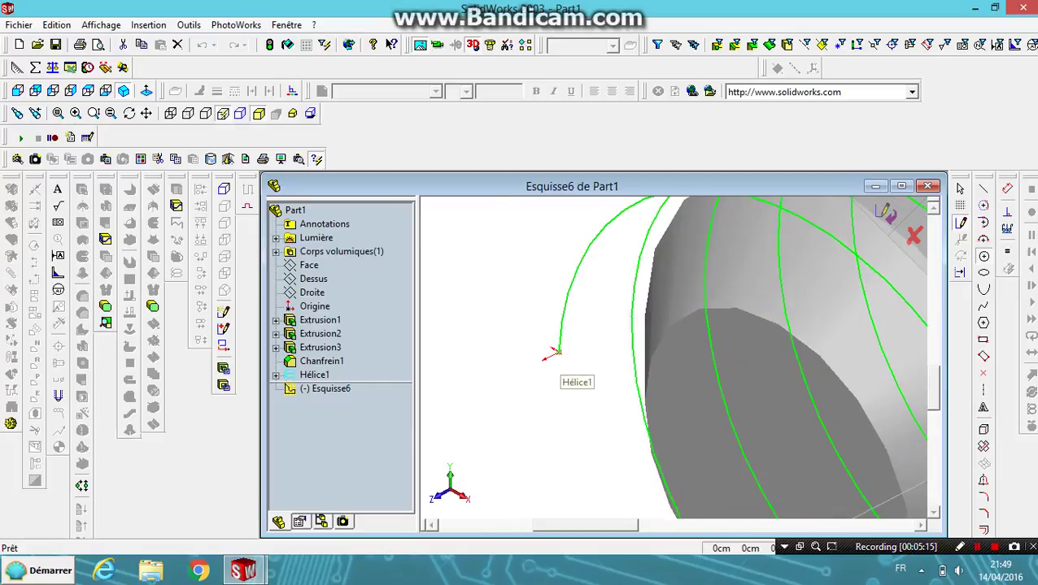
key("c")
left_click(553, 352)
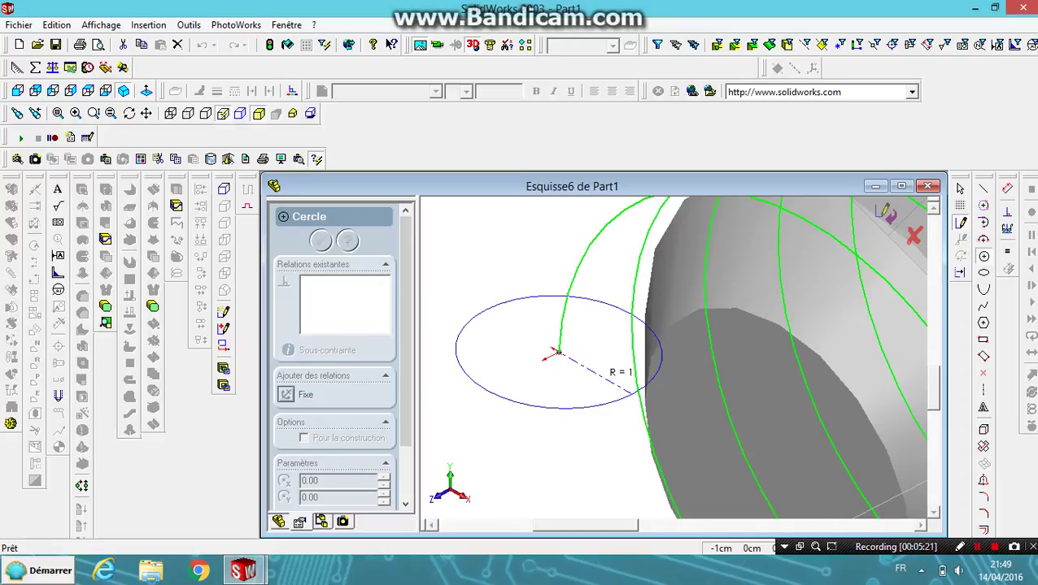
Give the helix-start circle a radius of 0.20 and close sketch Esquisse6
left_click(635, 394)
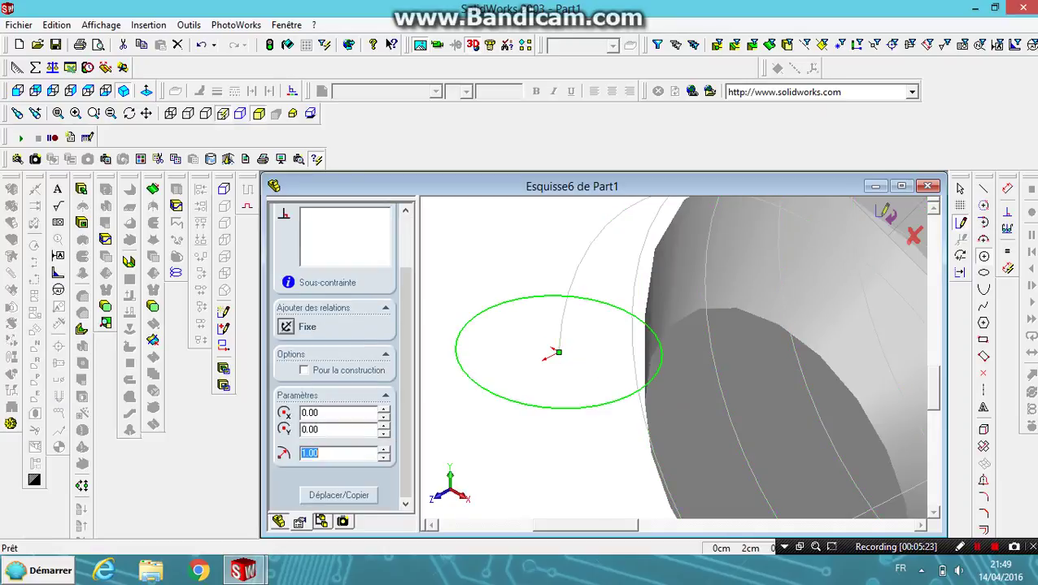
key("BackSpace")
type("0.2")
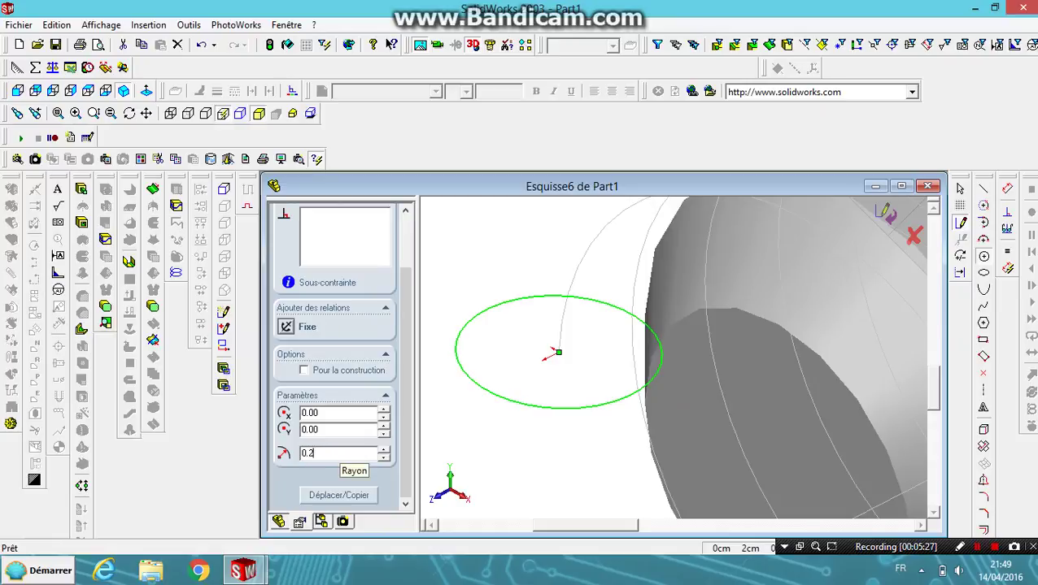
key("Return")
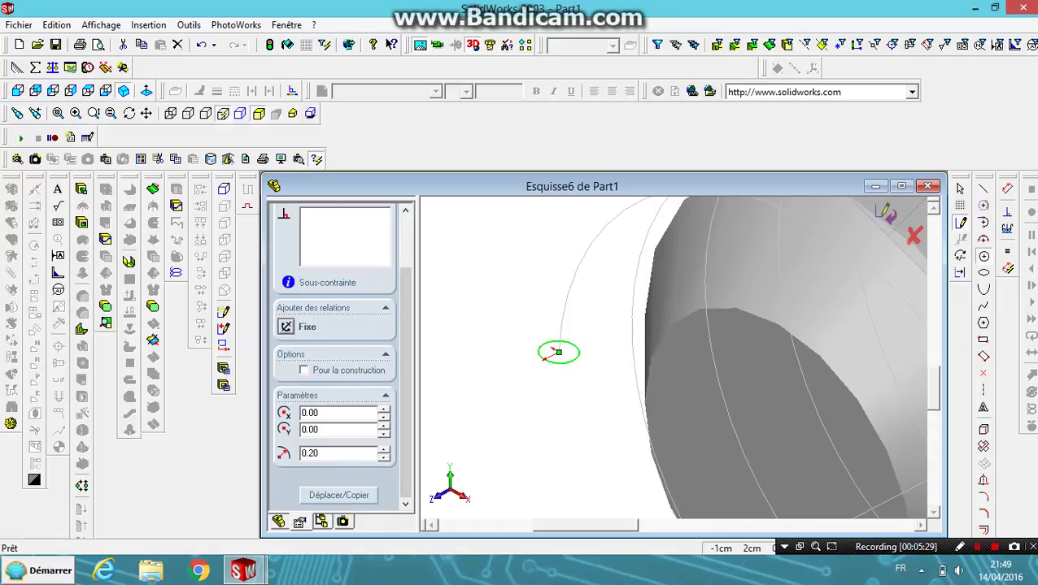
key("ctrl+b")
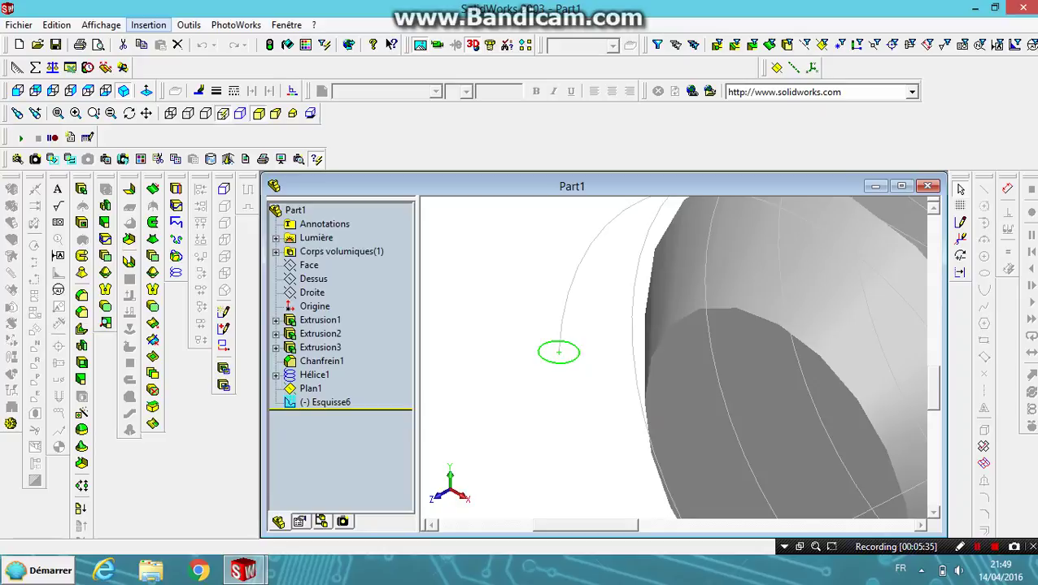
Start a swept cut via Insertion > Enlèvement de matière > Balayage
left_click(188, 25)
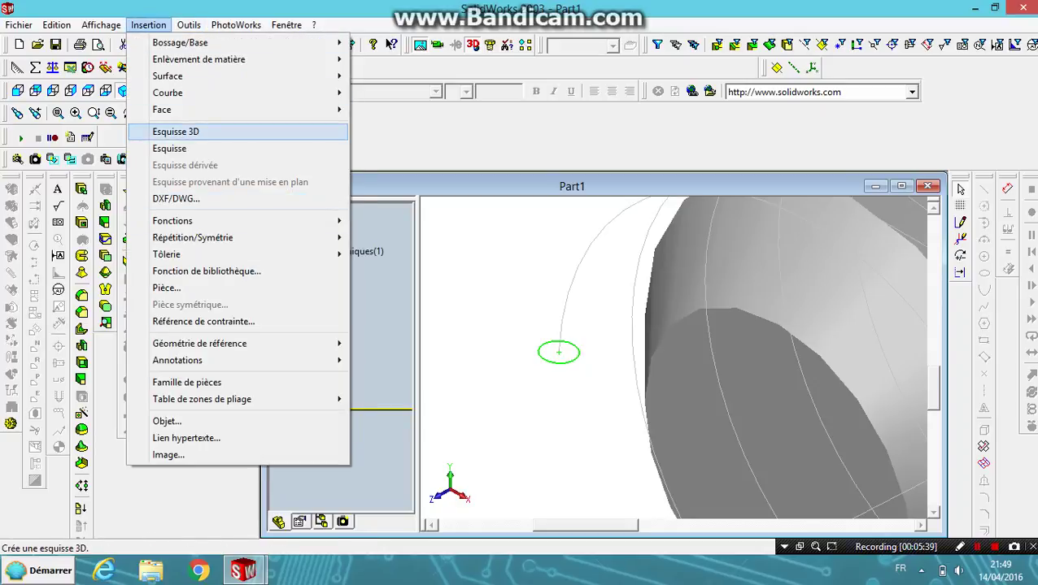
left_click(189, 25)
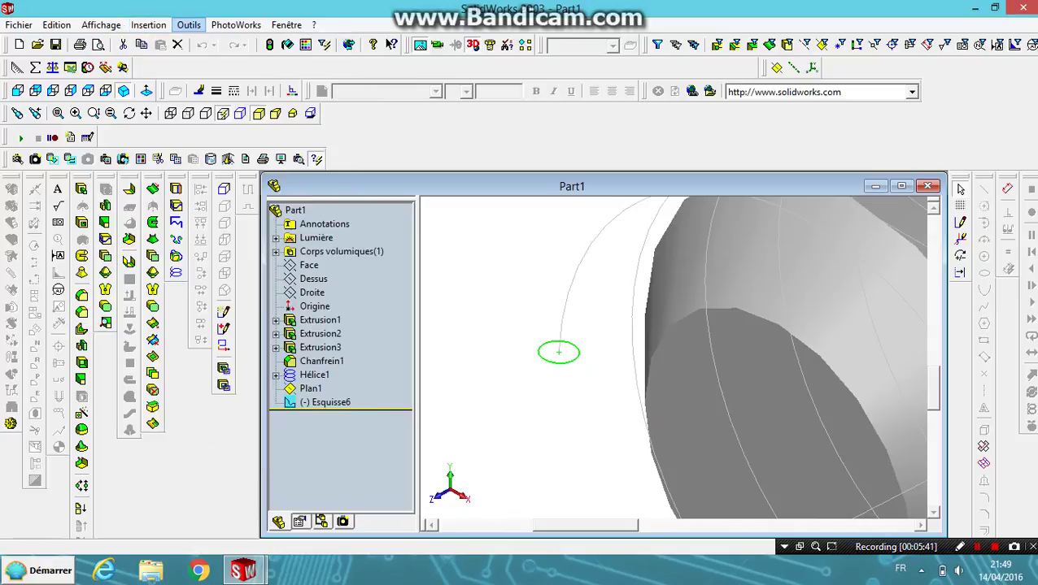
left_click(188, 26)
key("Escape")
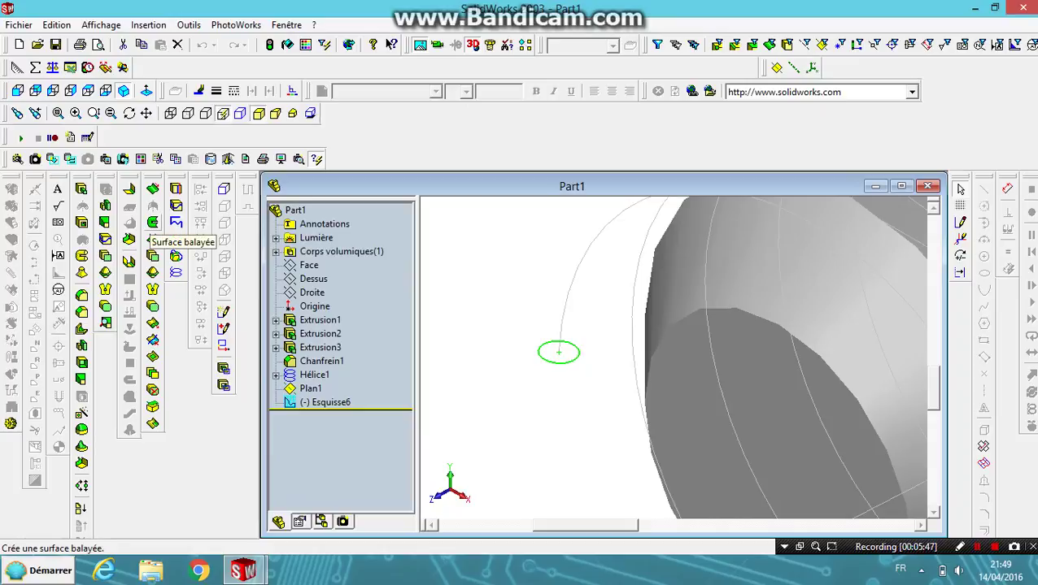
left_click(148, 24)
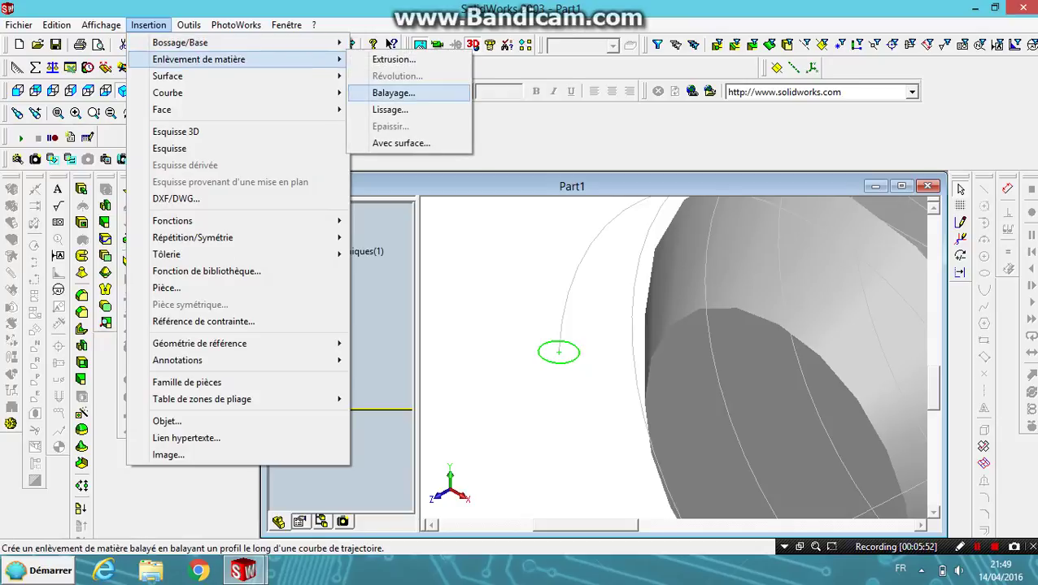
left_click(394, 93)
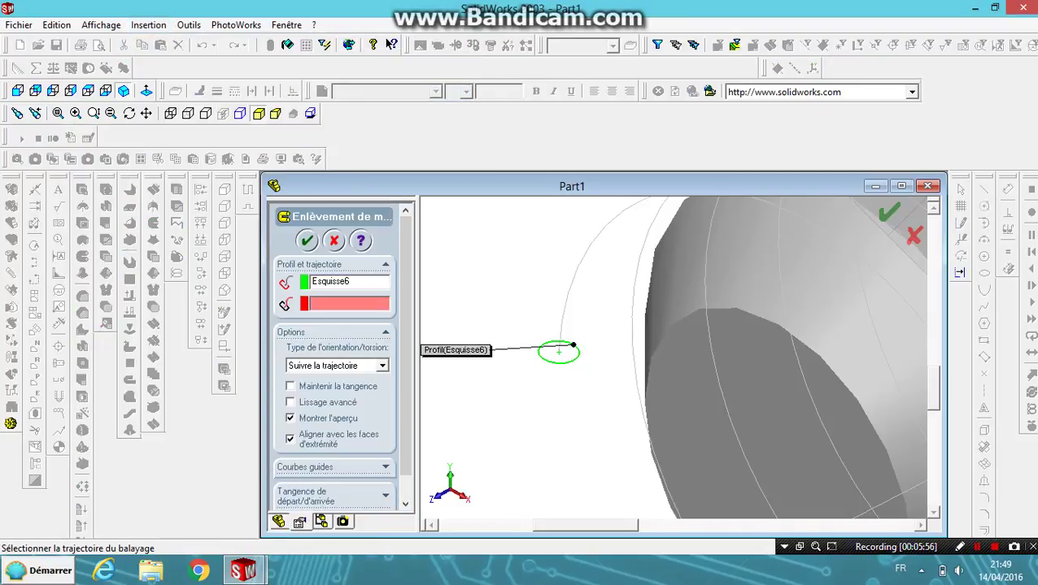
Use Hélice1 as the sweep path and confirm the cut to form the thread
left_click(566, 294)
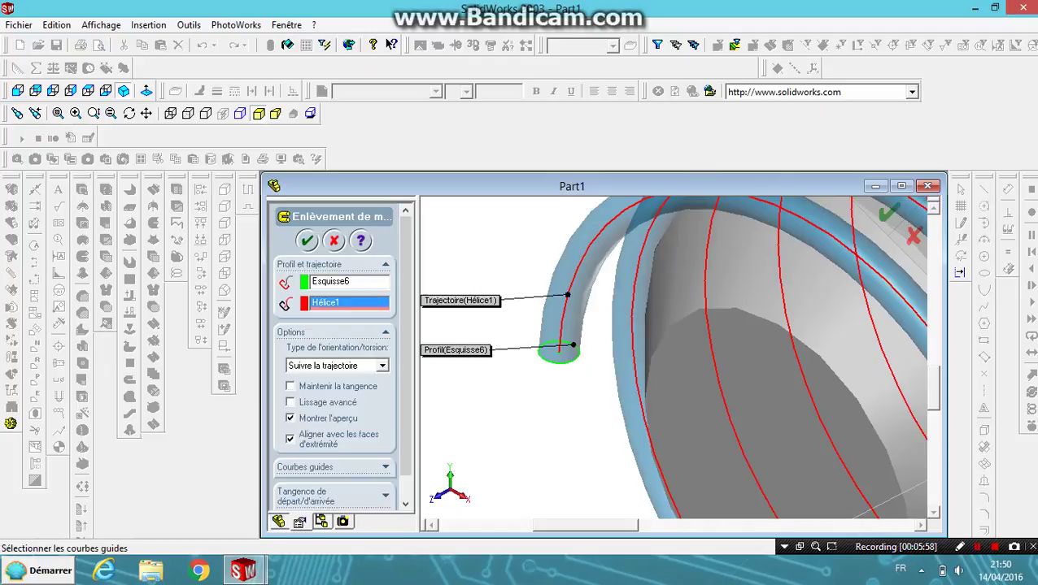
key("Return")
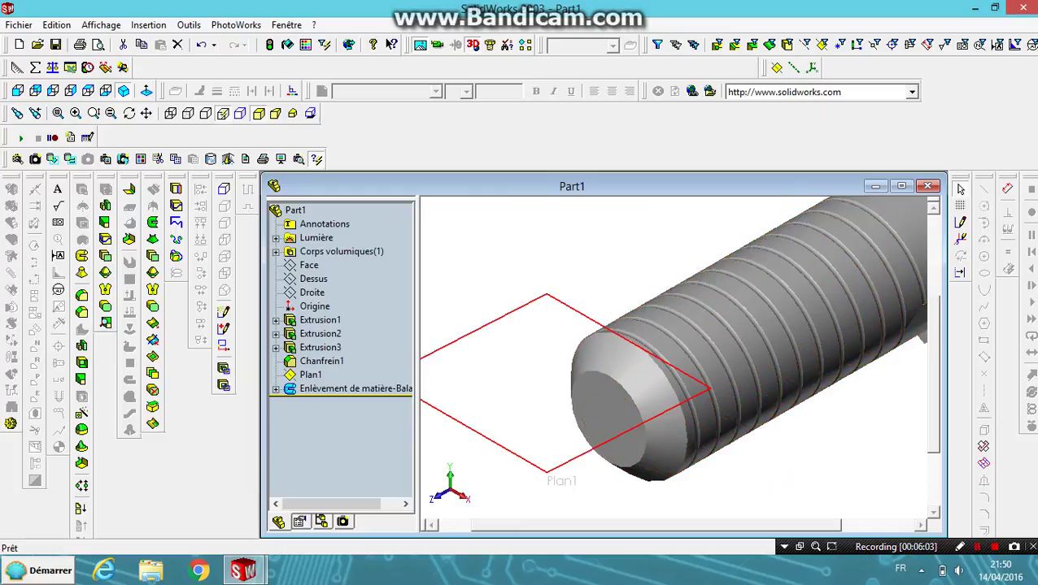
Rotate and zoom out to view the whole threaded bolt with its hex head
middle_click_drag(691, 342, 771, 291)
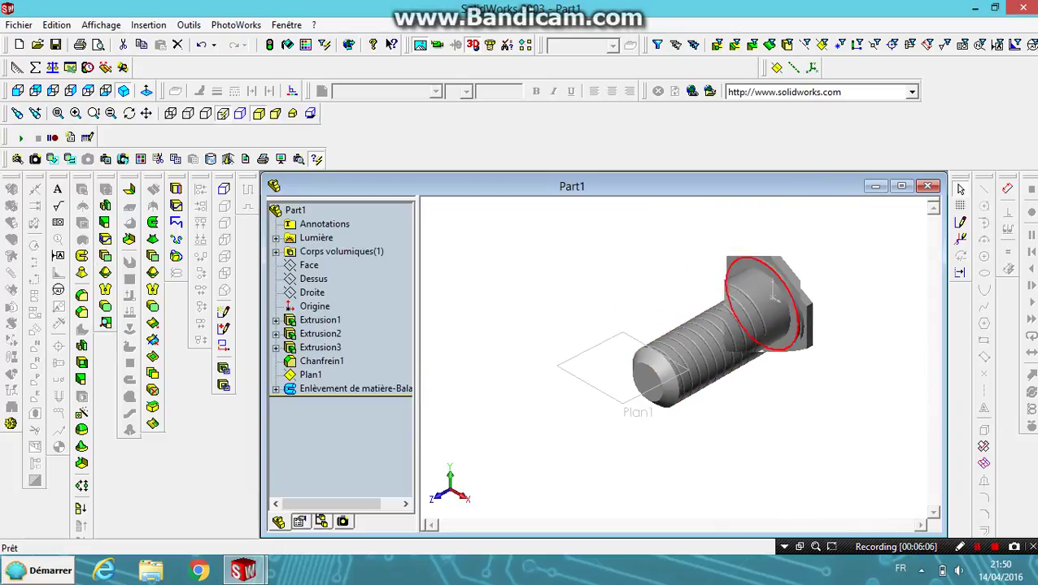
scroll(773, 291, "down", 3)
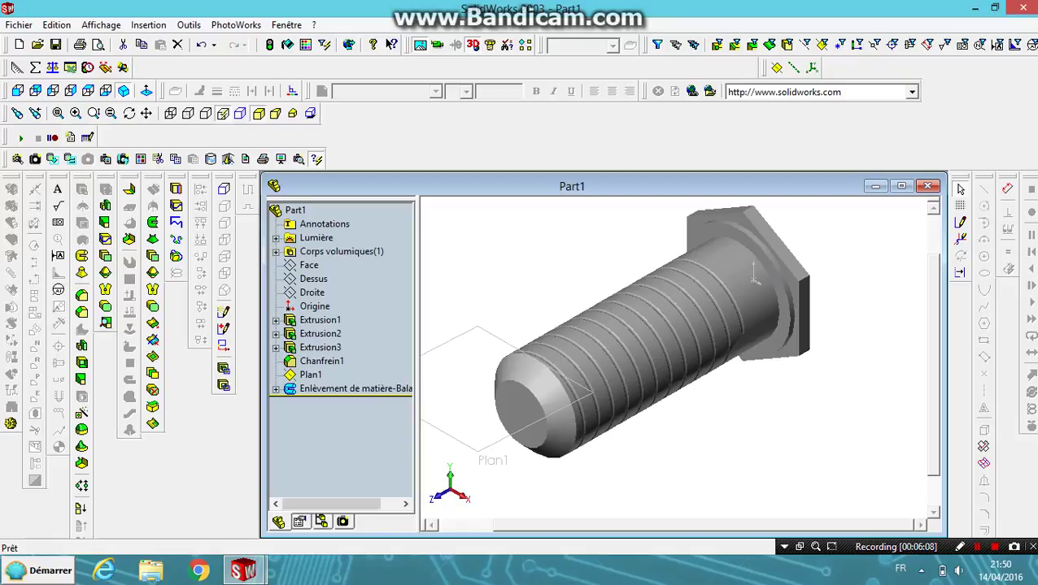
scroll(755, 275, "up", 1)
scroll(740, 286, "up", 1)
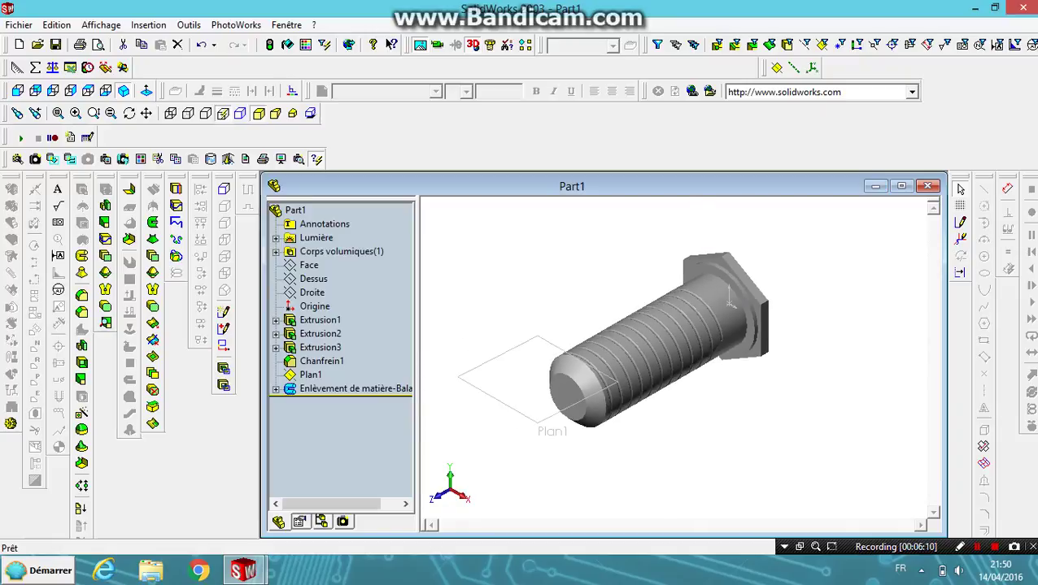